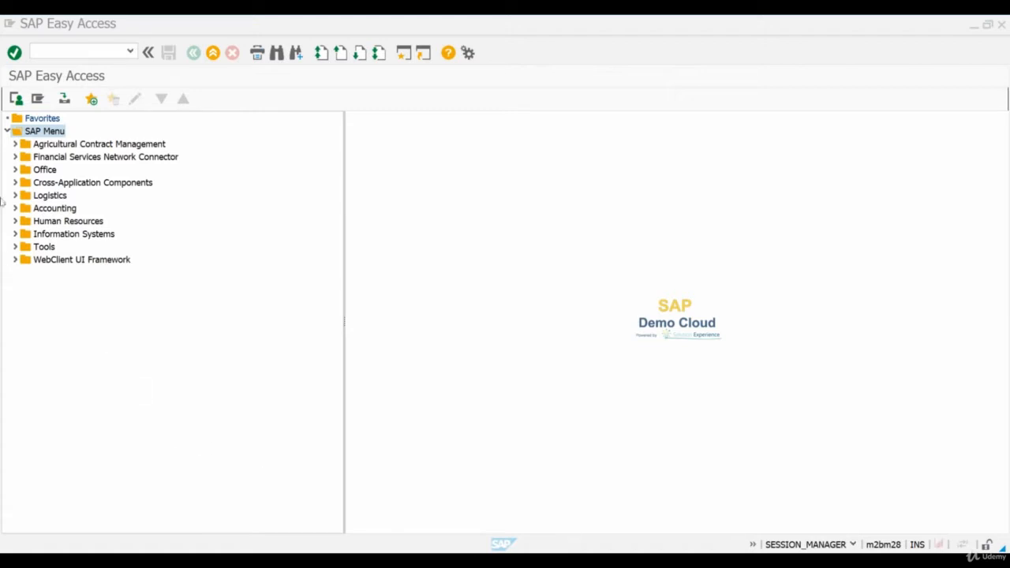
- Open Edit Costing Run from the Actual Costing folder under Product Cost Controlling, Actual Costing/Material Ledger
{"action": "left_click", "coordinate": [15, 208]}
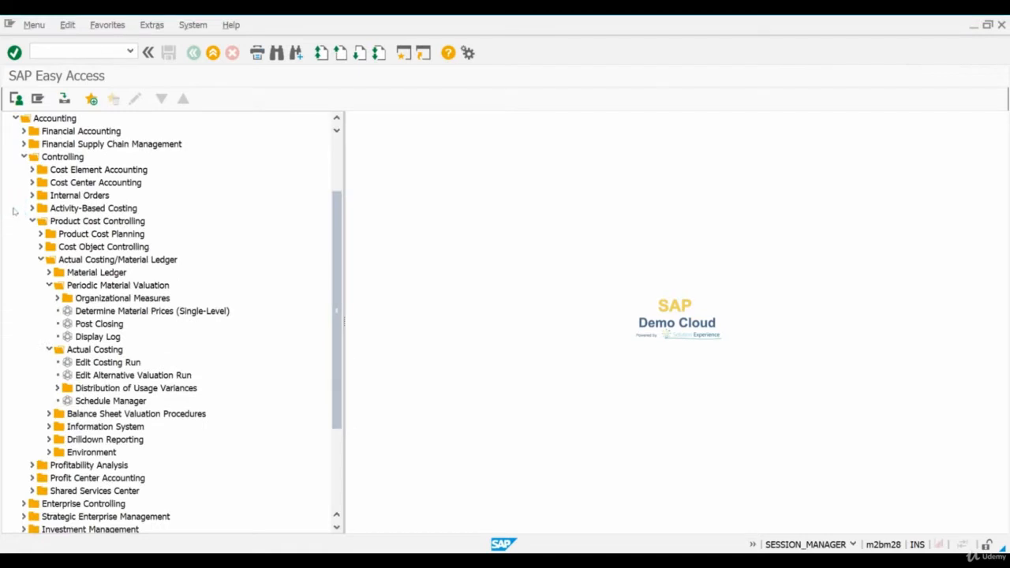
{"action": "left_click", "coordinate": [71, 158]}
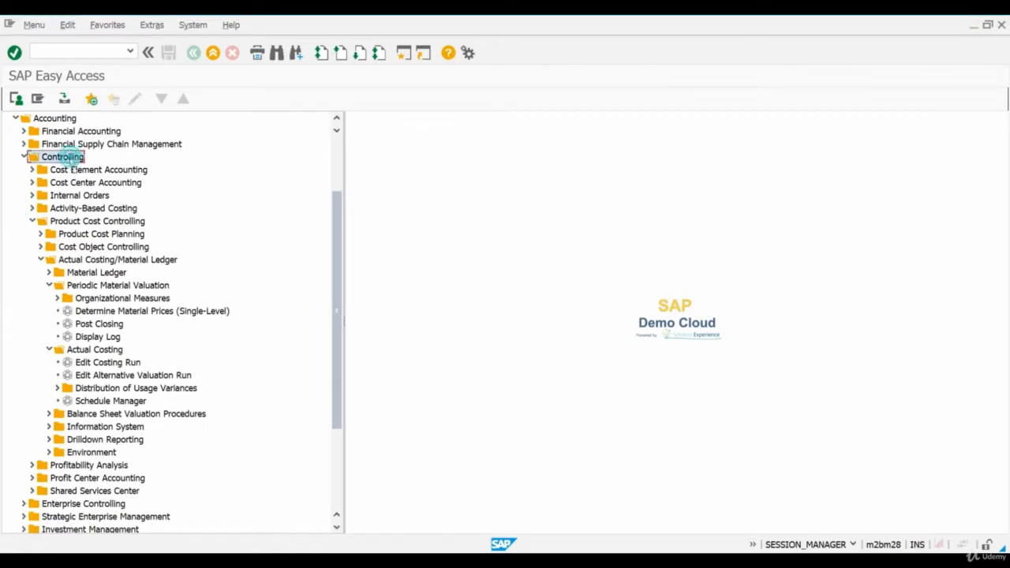
{"action": "left_click", "coordinate": [60, 223]}
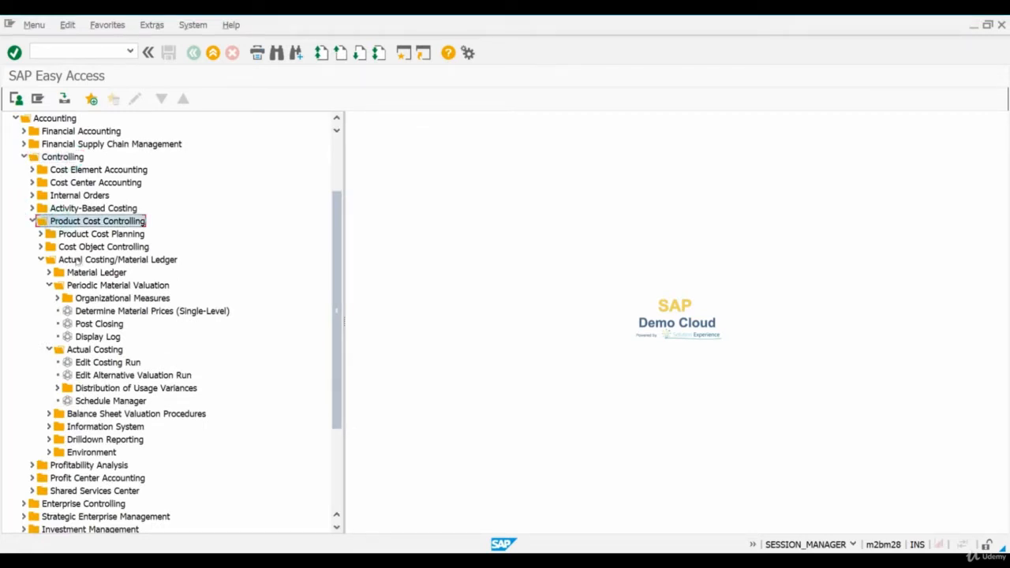
{"action": "left_click", "coordinate": [75, 260]}
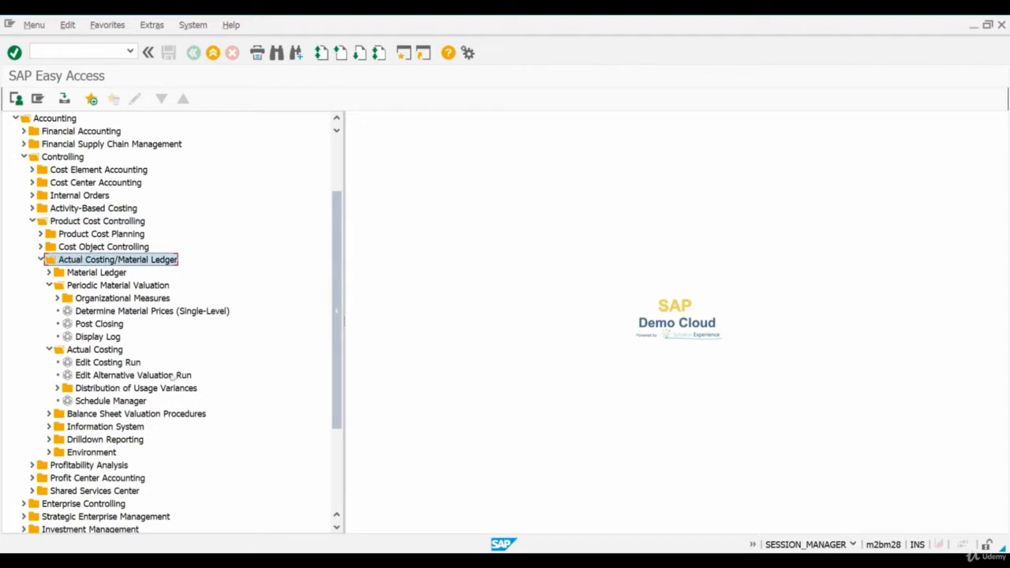
{"action": "left_click", "coordinate": [96, 350]}
{"action": "double_click", "coordinate": [105, 363]}
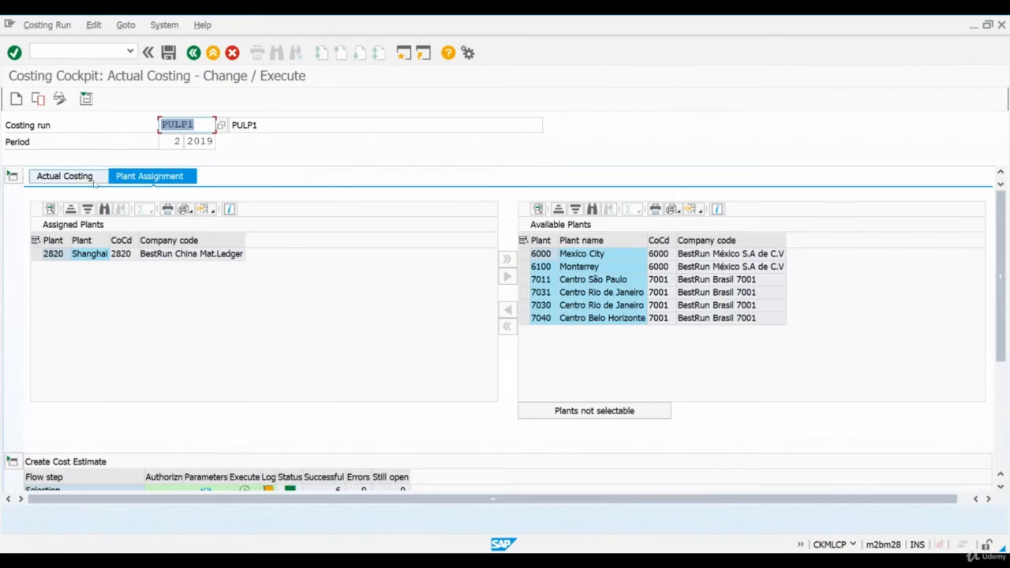
- Create a new costing run PULP2 with the description PULP2 for period 3 of 2019
{"action": "left_click", "coordinate": [16, 100]}
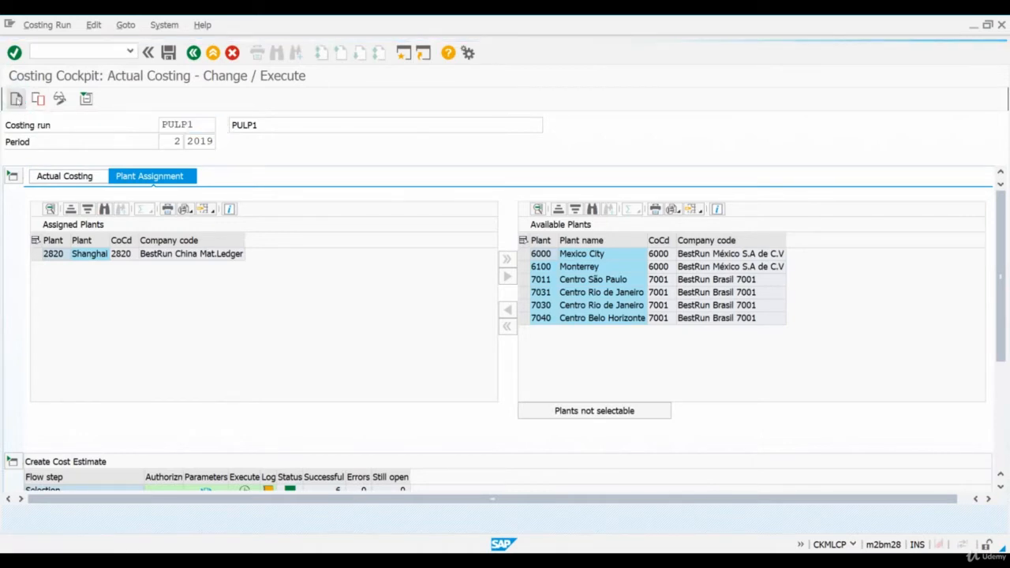
{"action": "left_click", "coordinate": [206, 199]}
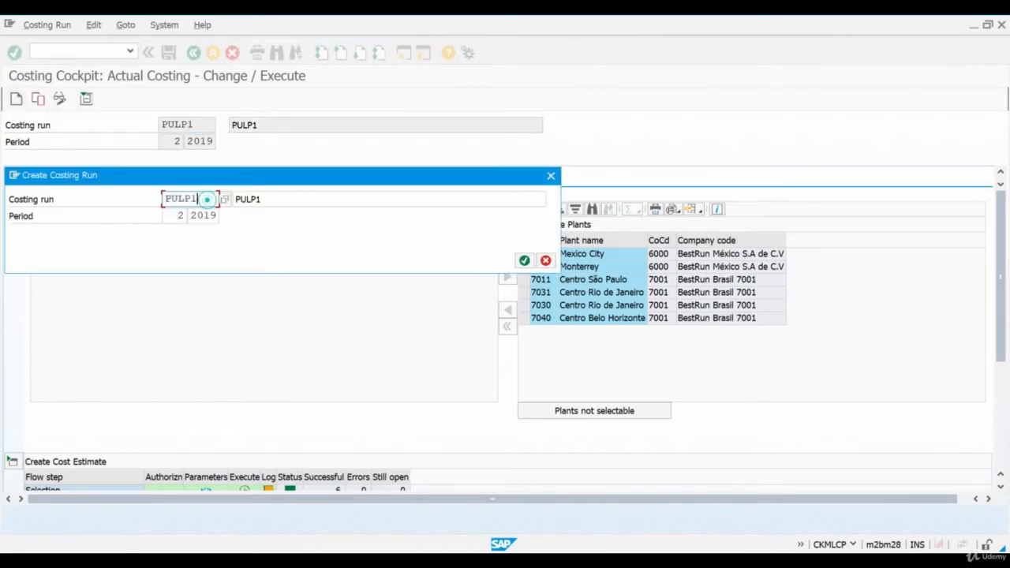
{"action": "key", "text": "BackSpace"}
{"action": "type", "text": "2"}
{"action": "left_click", "coordinate": [289, 198]}
{"action": "key", "text": "BackSpace"}
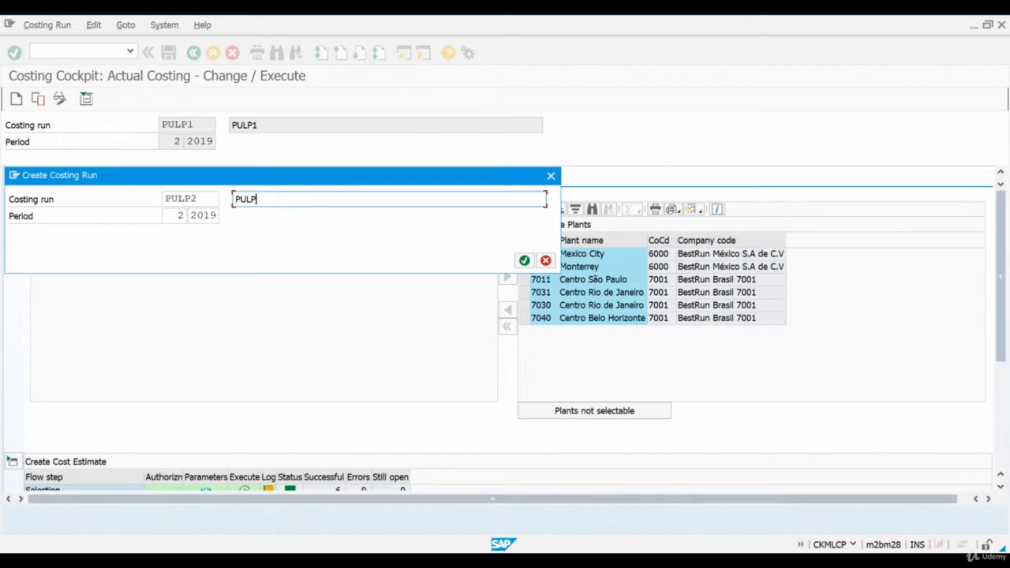
{"action": "type", "text": "2"}
{"action": "double_click", "coordinate": [179, 215]}
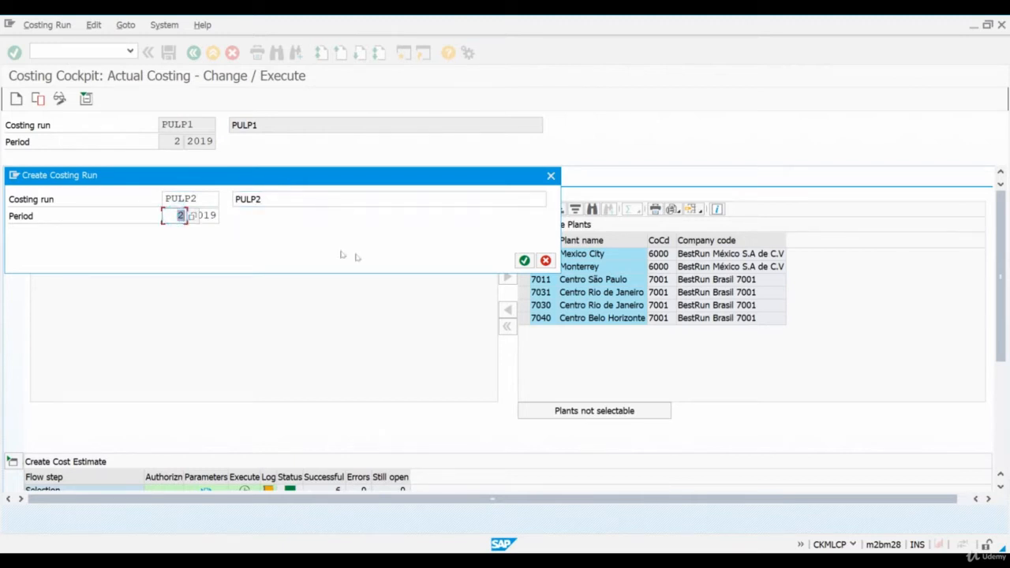
{"action": "type", "text": "3"}
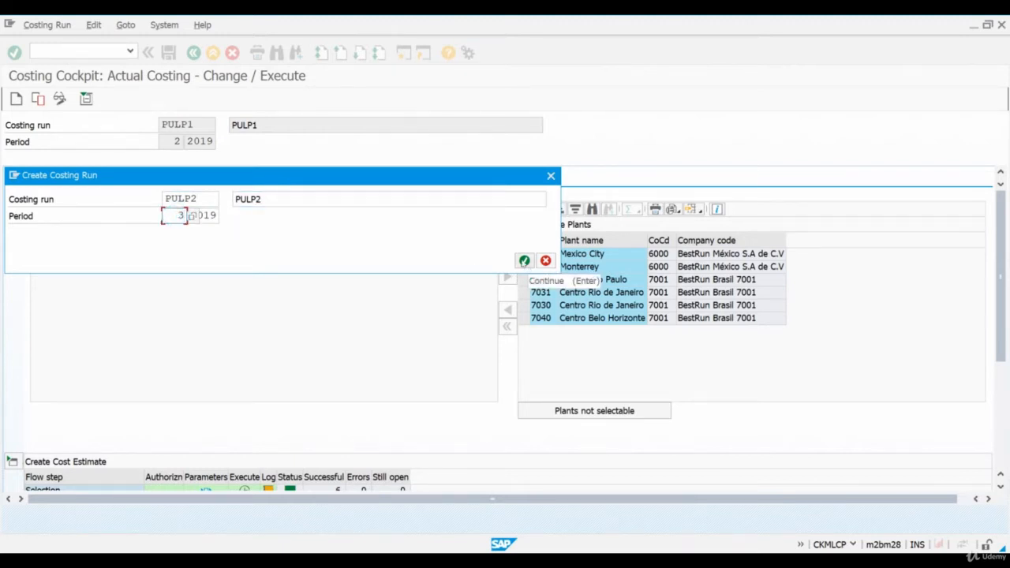
{"action": "left_click", "coordinate": [524, 261]}
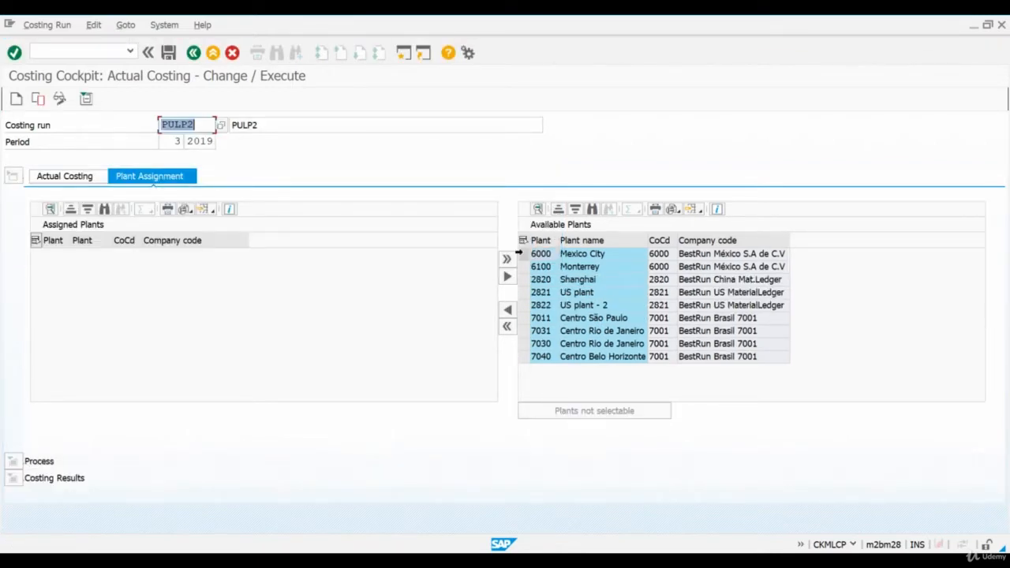
- Assign plant 2820 Shanghai to the costing run and save the run
{"action": "left_click", "coordinate": [543, 279]}
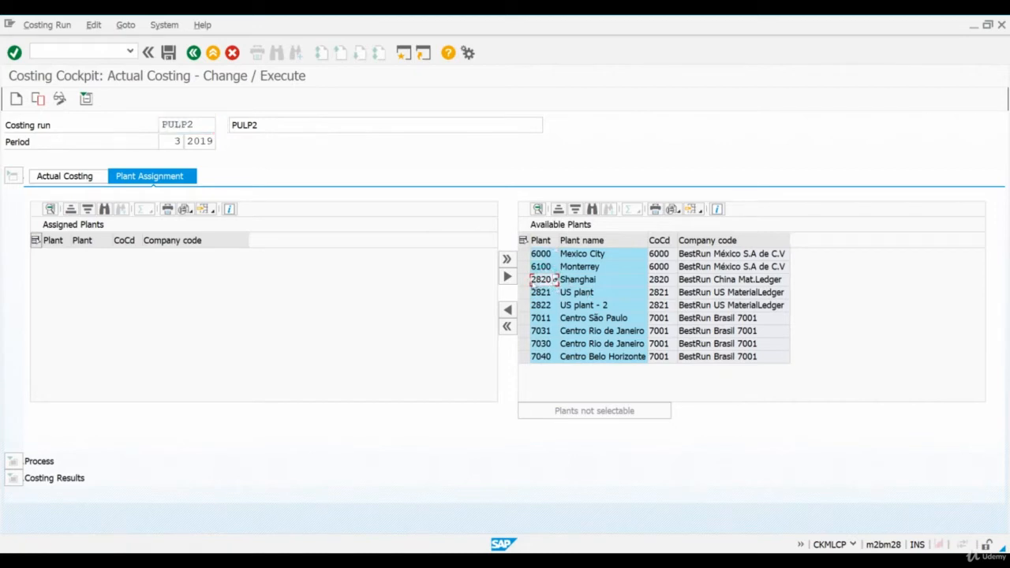
{"action": "left_click", "coordinate": [510, 311]}
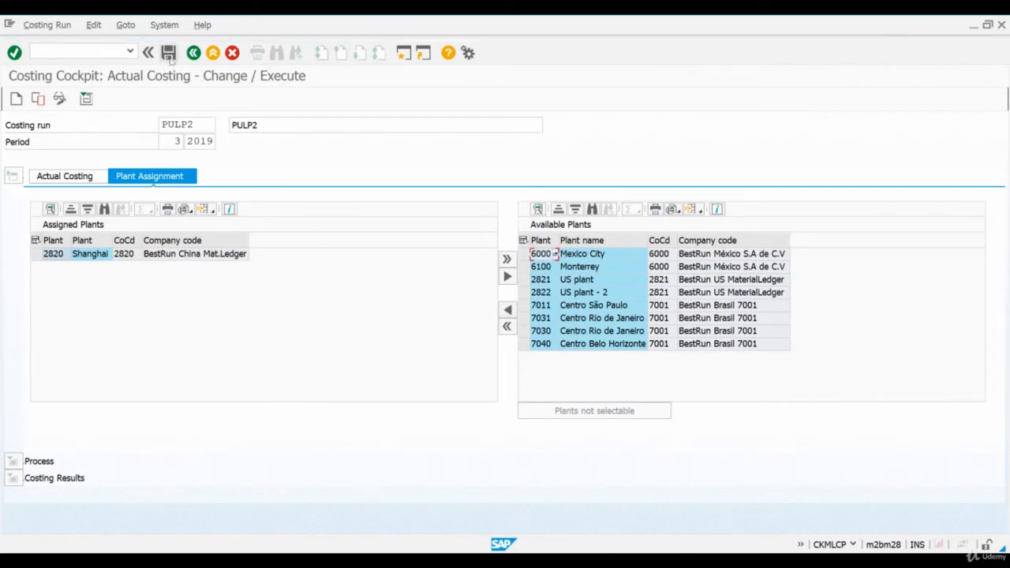
{"action": "left_click", "coordinate": [169, 53]}
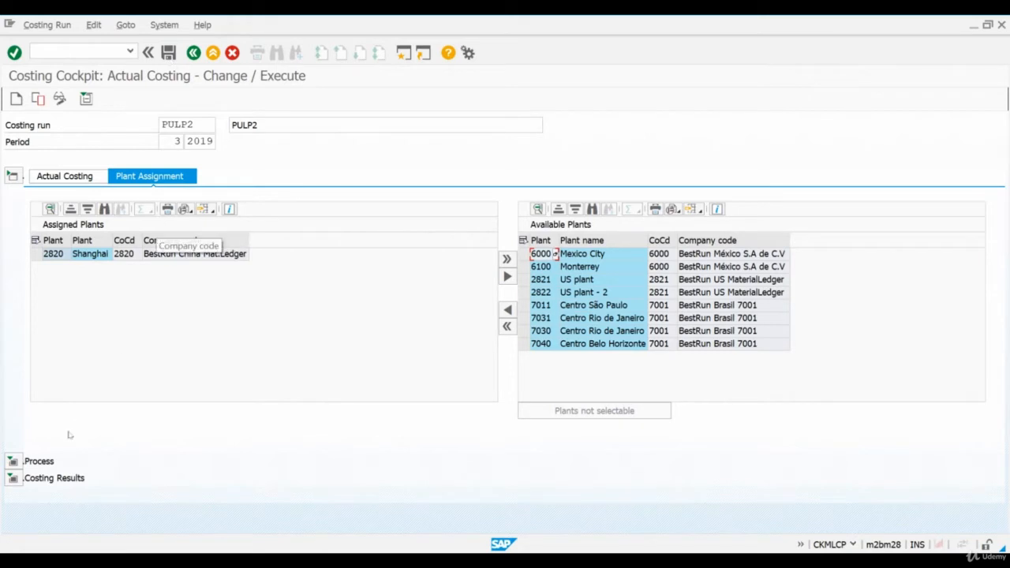
- Show the run's processing flow steps and turn off background processing in the Selection step's parameters, saving the variant
{"action": "left_click", "coordinate": [14, 461]}
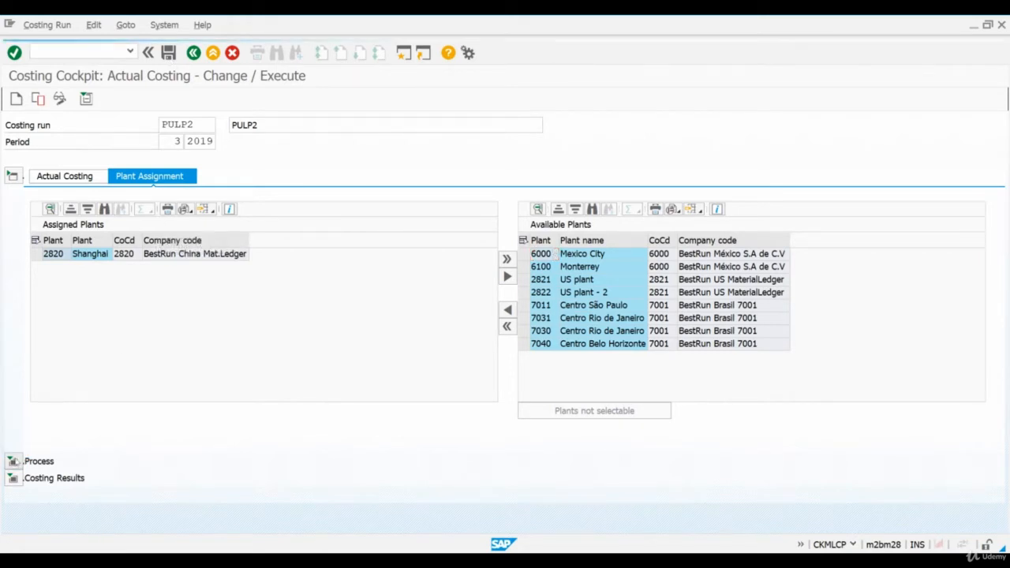
{"action": "left_click_drag", "start_coordinate": [1001, 314], "coordinate": [1001, 433]}
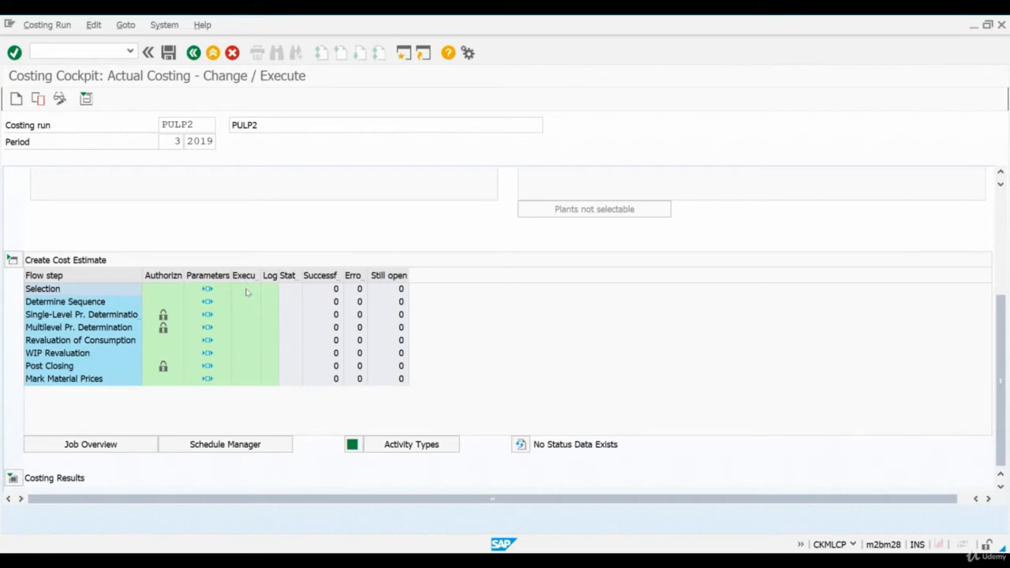
{"action": "left_click", "coordinate": [206, 292]}
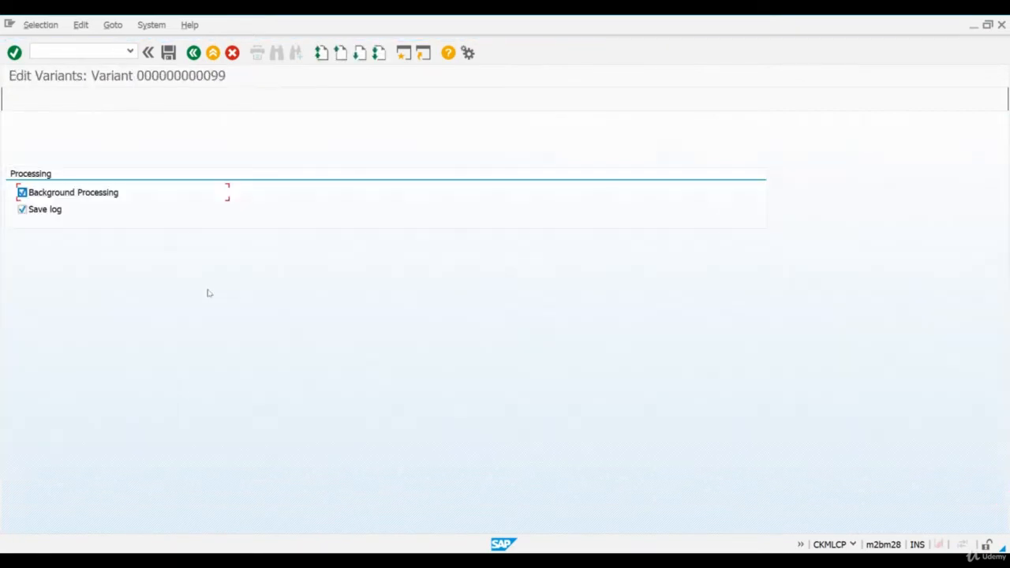
{"action": "left_click", "coordinate": [94, 193]}
{"action": "left_click", "coordinate": [168, 54]}
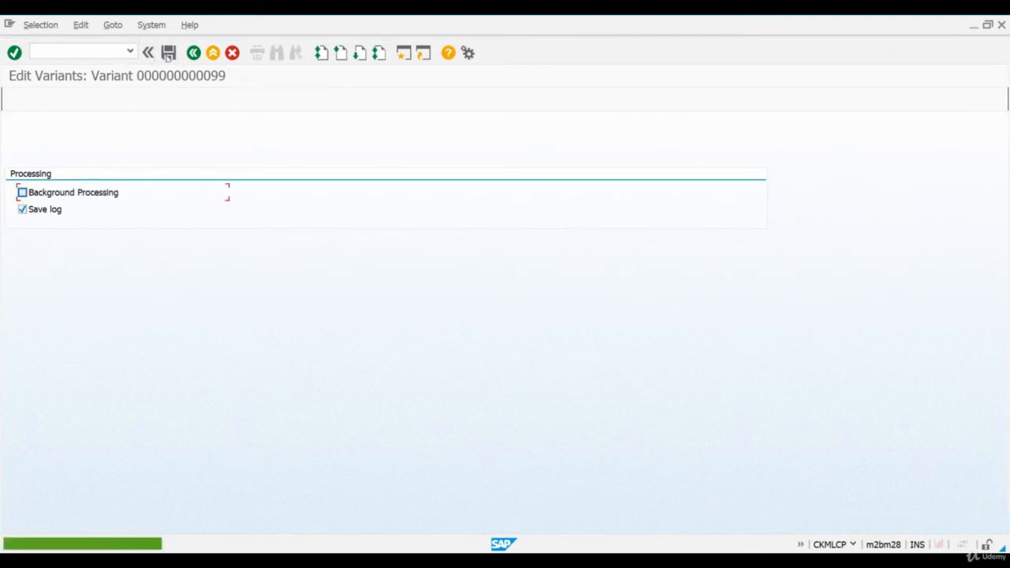
{"action": "left_click", "coordinate": [193, 53]}
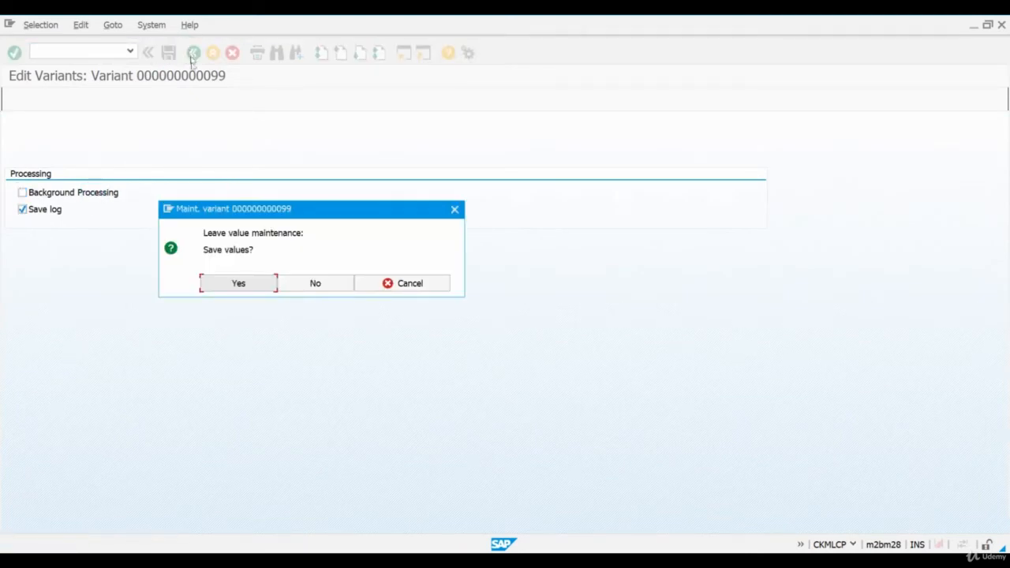
{"action": "left_click", "coordinate": [216, 288]}
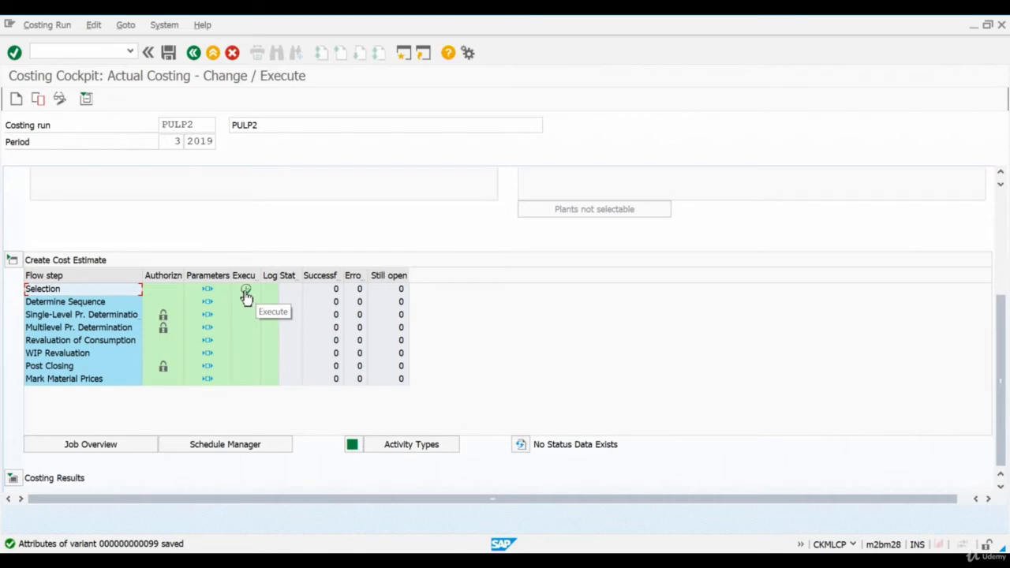
- Execute the Selection step, expand the results for plant 2820, and return to the costing run
{"action": "left_click", "coordinate": [246, 291]}
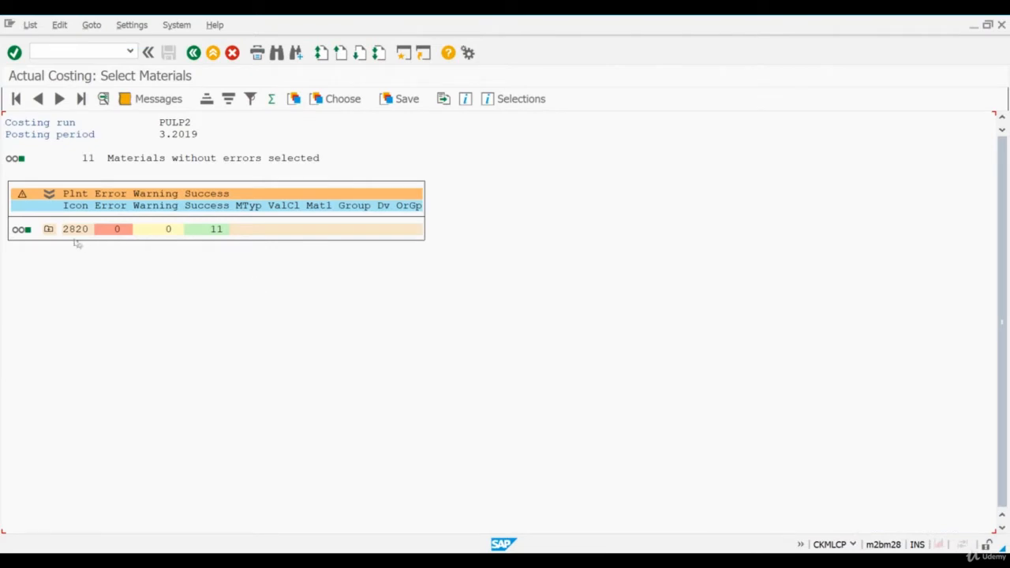
{"action": "left_click", "coordinate": [49, 229]}
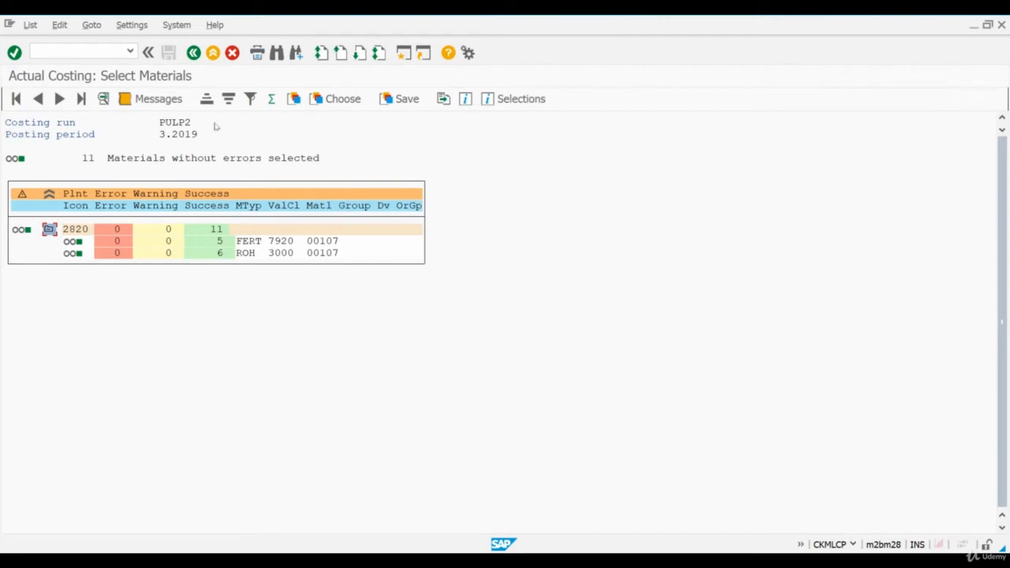
{"action": "left_click", "coordinate": [193, 53]}
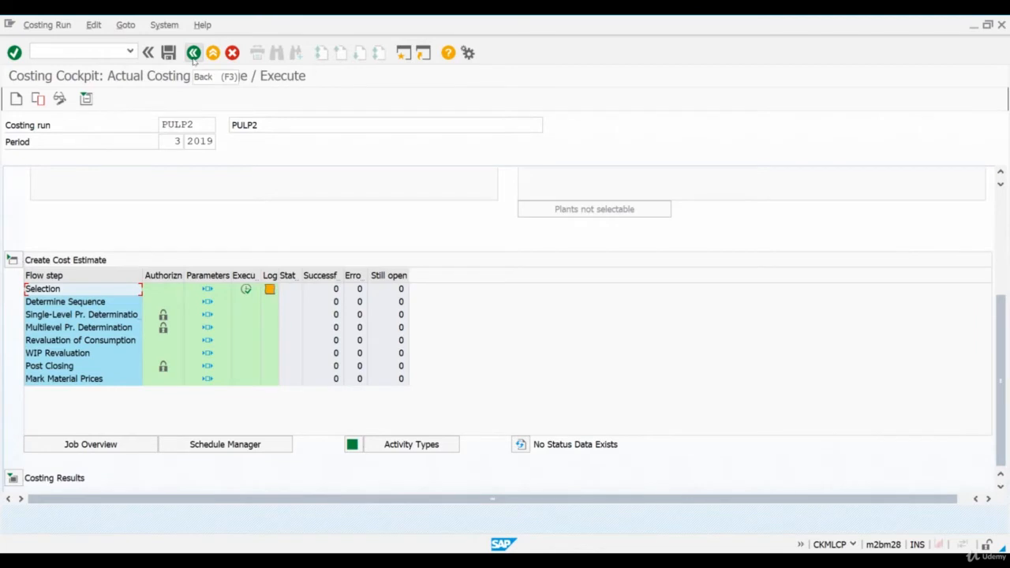
- Turn off background processing in the Determine Sequence step's parameters and save the variant
{"action": "left_click", "coordinate": [85, 302]}
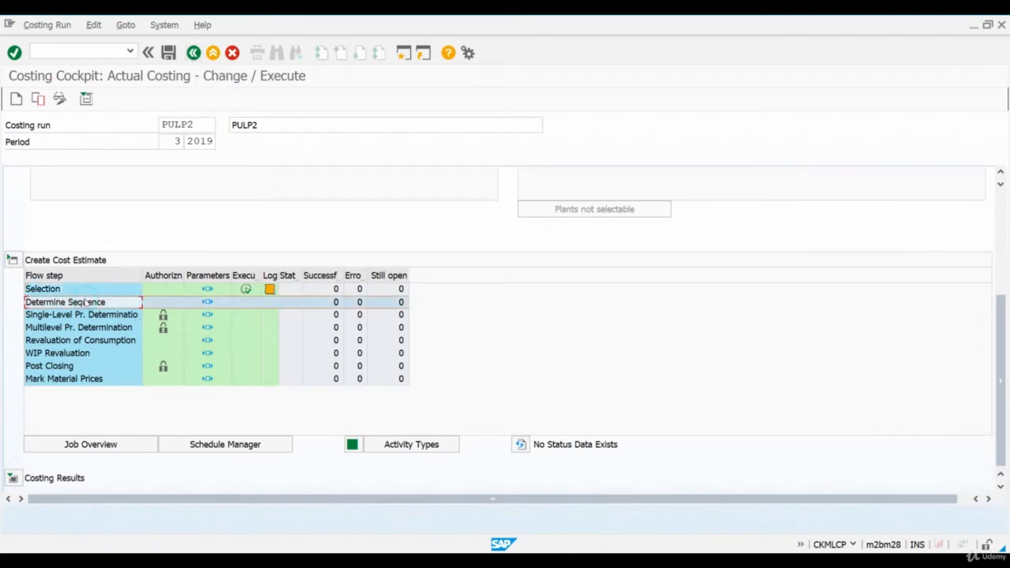
{"action": "left_click", "coordinate": [205, 303]}
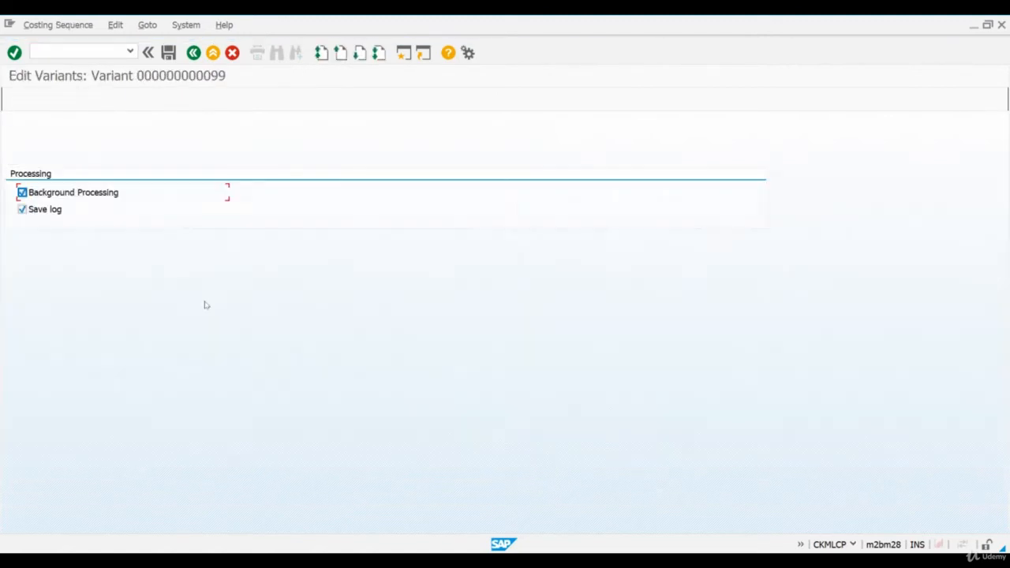
{"action": "left_click", "coordinate": [98, 194]}
{"action": "left_click", "coordinate": [169, 53]}
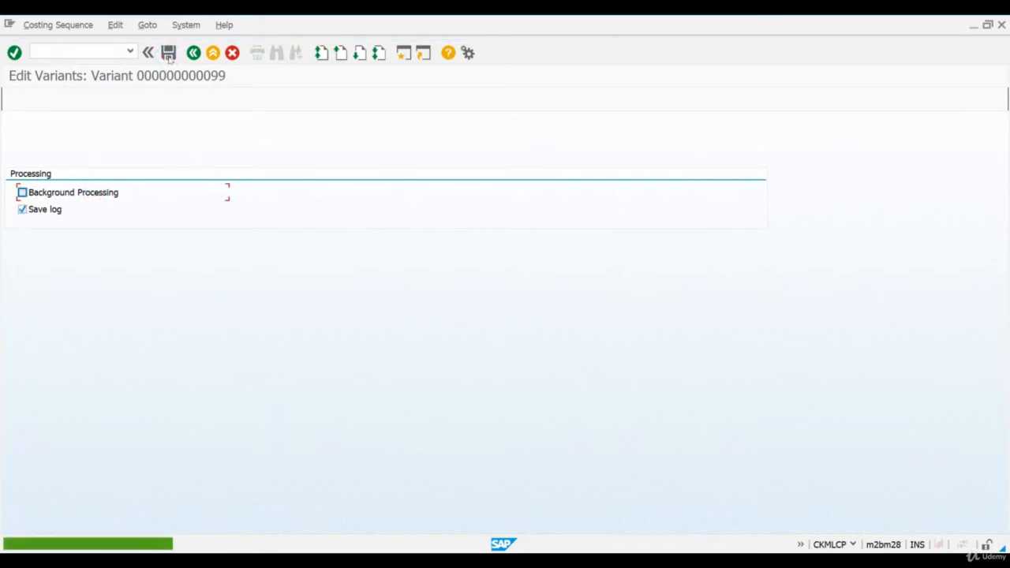
{"action": "left_click", "coordinate": [194, 53]}
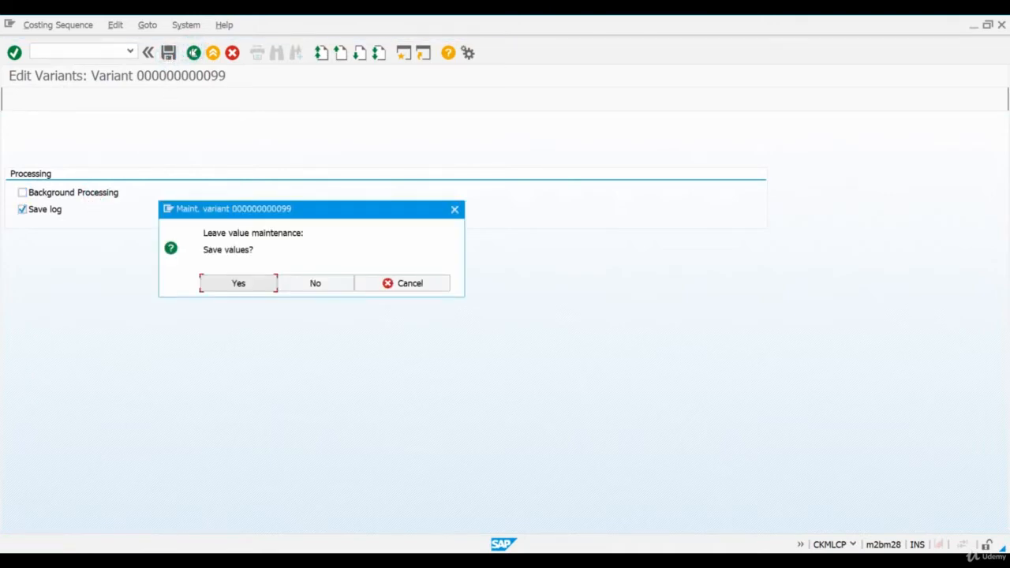
{"action": "left_click", "coordinate": [254, 278]}
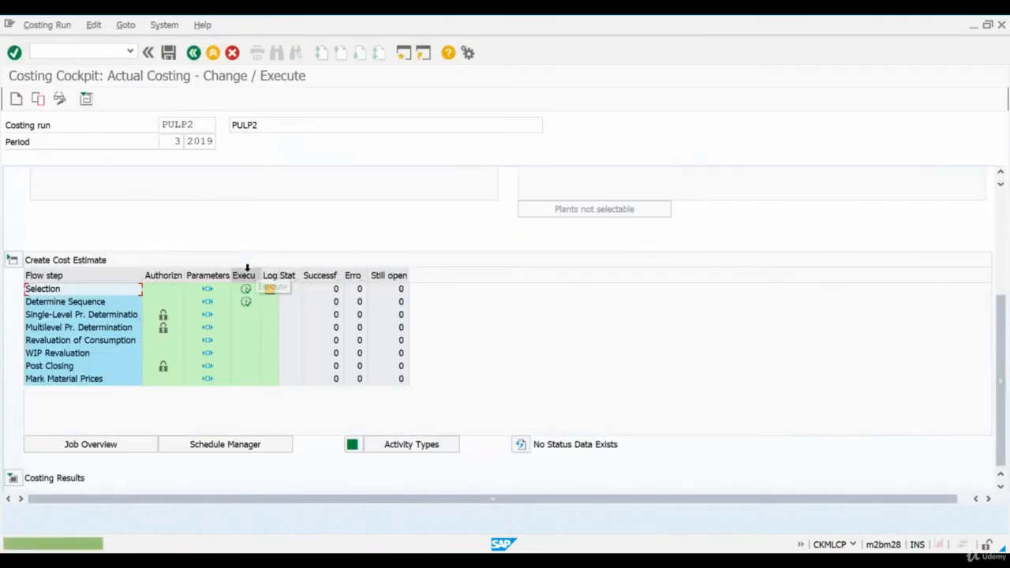
- Execute the Determine Sequence step, expand the results for costing levels 1 and 2, and return to the costing run
{"action": "left_click", "coordinate": [245, 289]}
{"action": "left_click", "coordinate": [246, 303]}
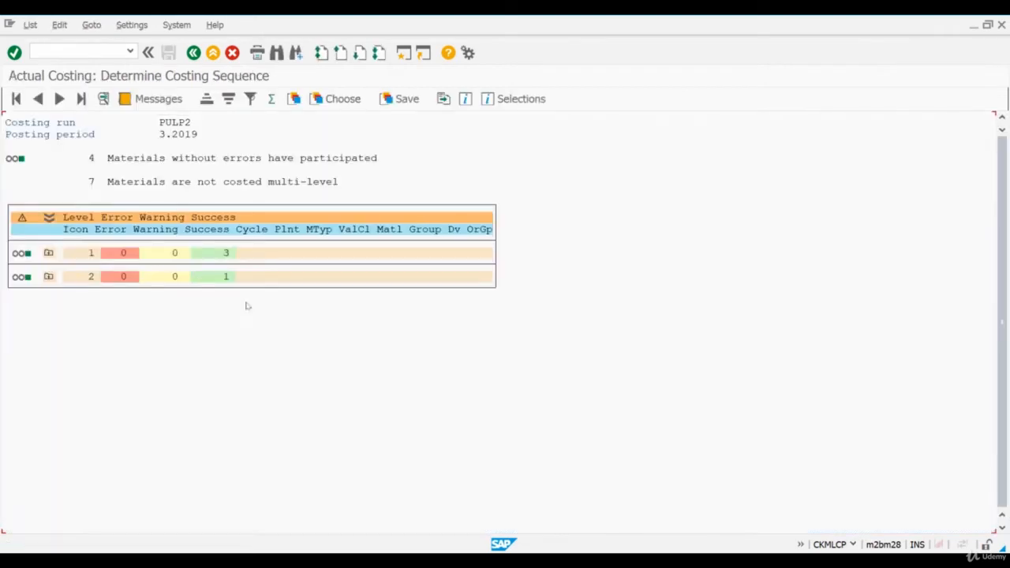
{"action": "left_click", "coordinate": [49, 255]}
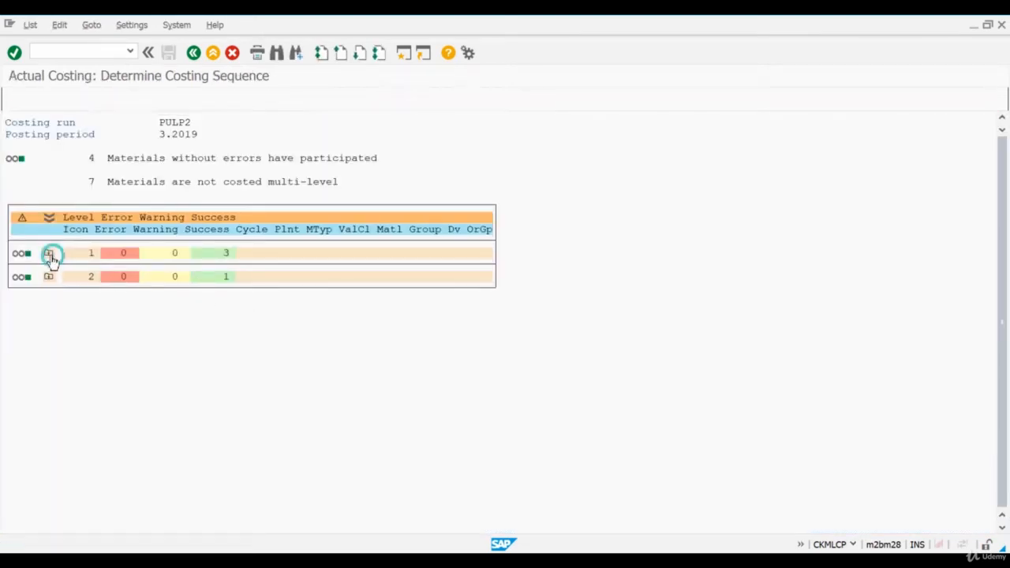
{"action": "left_click", "coordinate": [49, 290]}
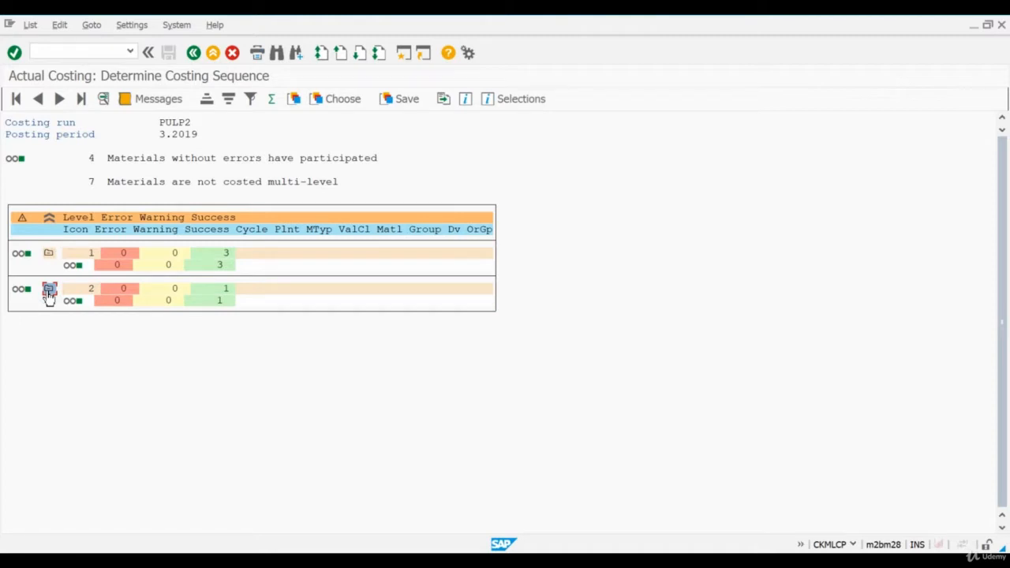
{"action": "left_click", "coordinate": [194, 53]}
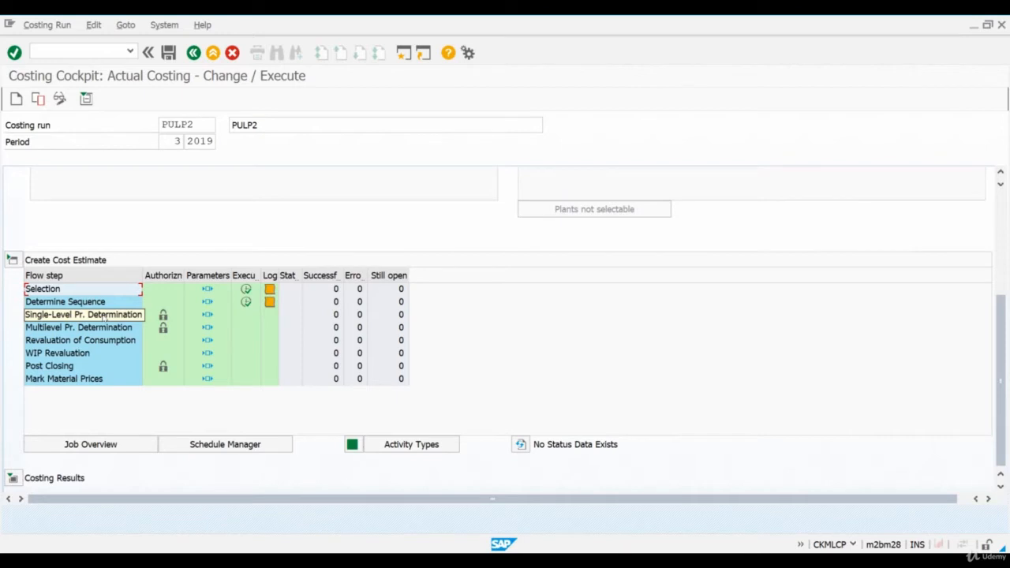
- Turn off background processing in the Single-Level Price Determination parameters, save the variant, and return to the costing run
{"action": "left_click", "coordinate": [207, 315]}
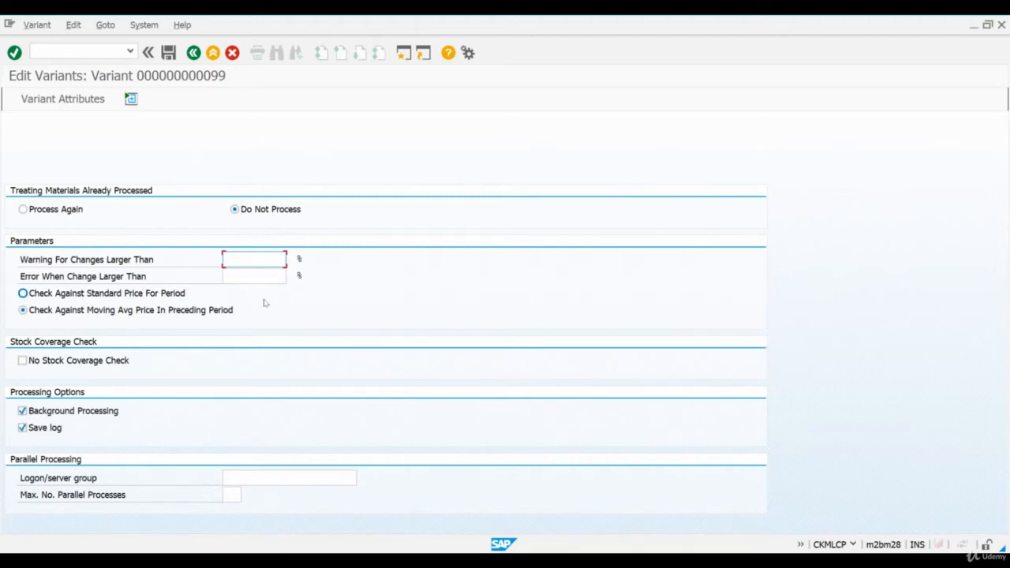
{"action": "left_click", "coordinate": [113, 412]}
{"action": "left_click", "coordinate": [169, 52]}
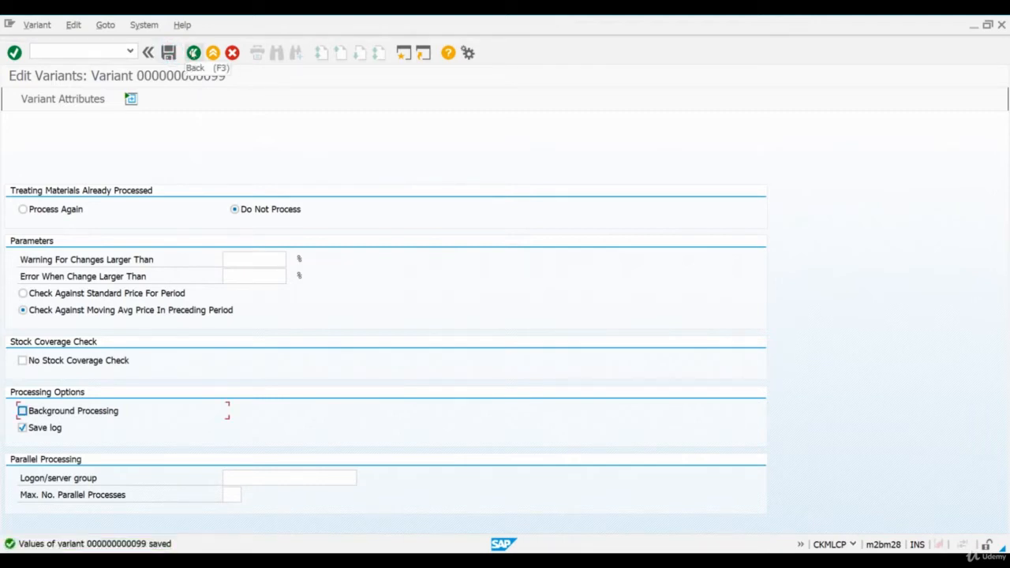
{"action": "left_click", "coordinate": [193, 52]}
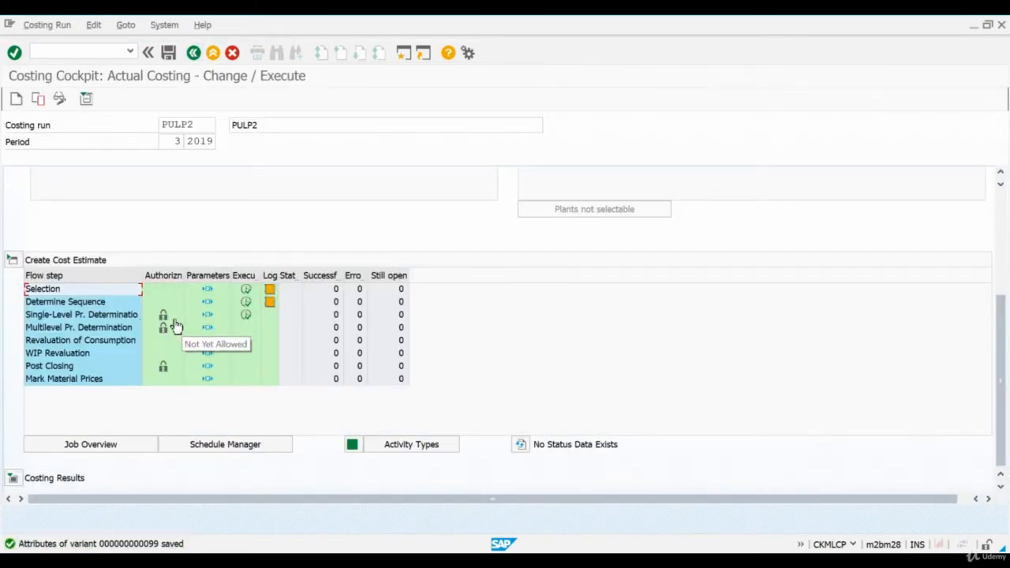
- Authorize and execute the Single-Level Price Determination step, and expand the results for plant 2820
{"action": "left_click", "coordinate": [163, 316]}
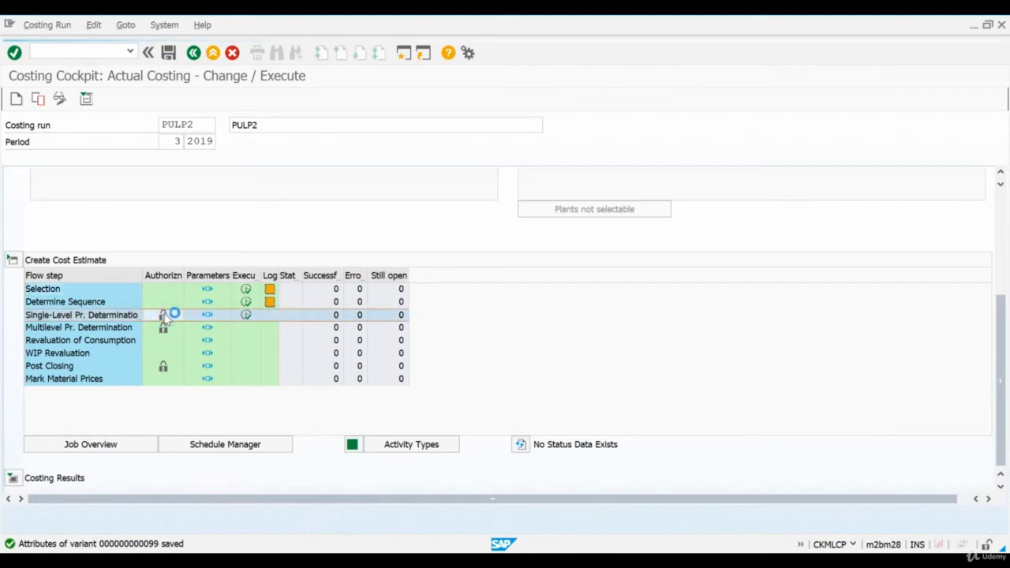
{"action": "left_click", "coordinate": [246, 316]}
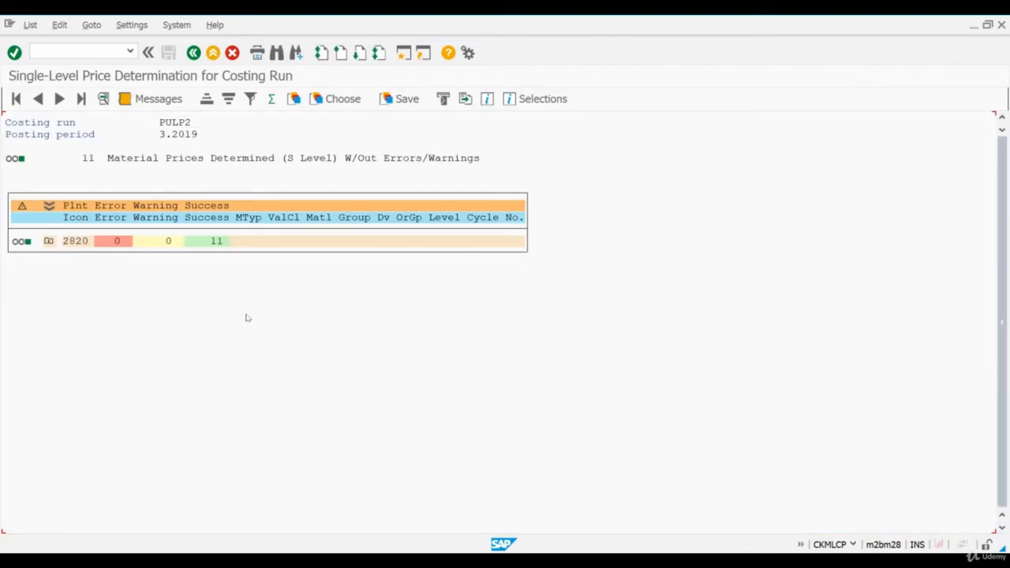
{"action": "left_click", "coordinate": [48, 240]}
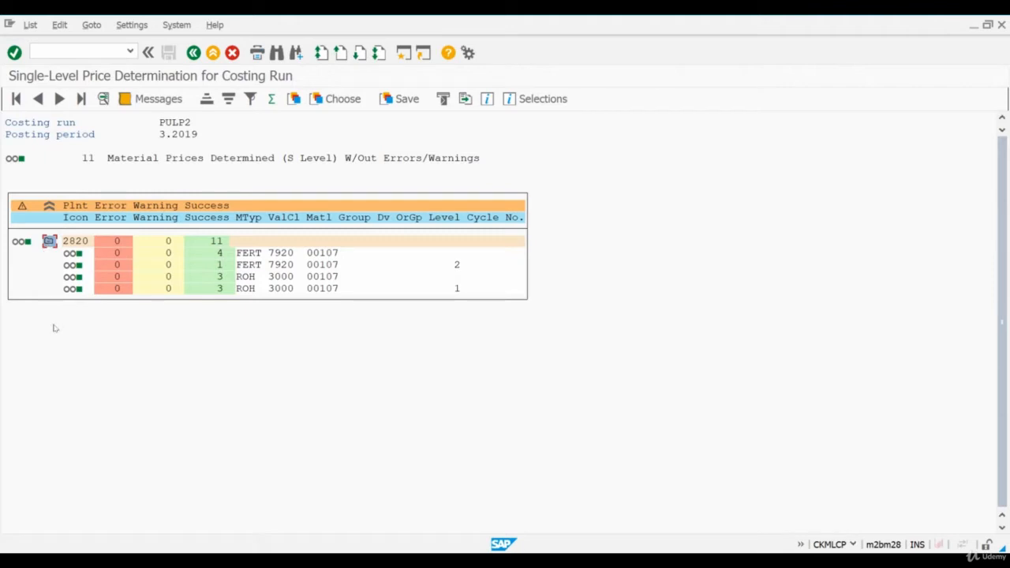
- Open transaction CKM3N in a new session and display the price analysis for material RAW002
{"action": "left_click", "coordinate": [403, 53]}
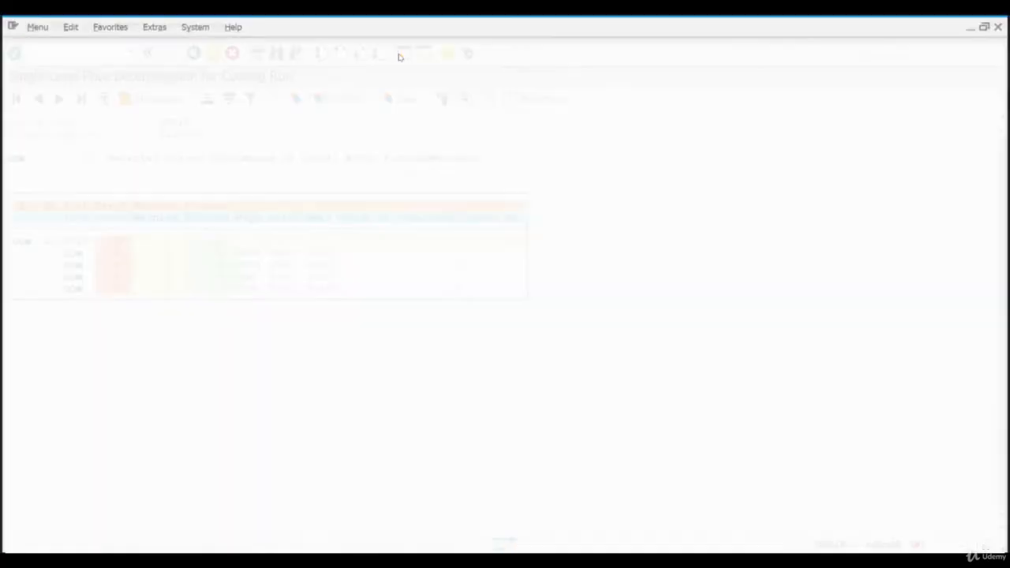
{"action": "type", "text": "ckm3n"}
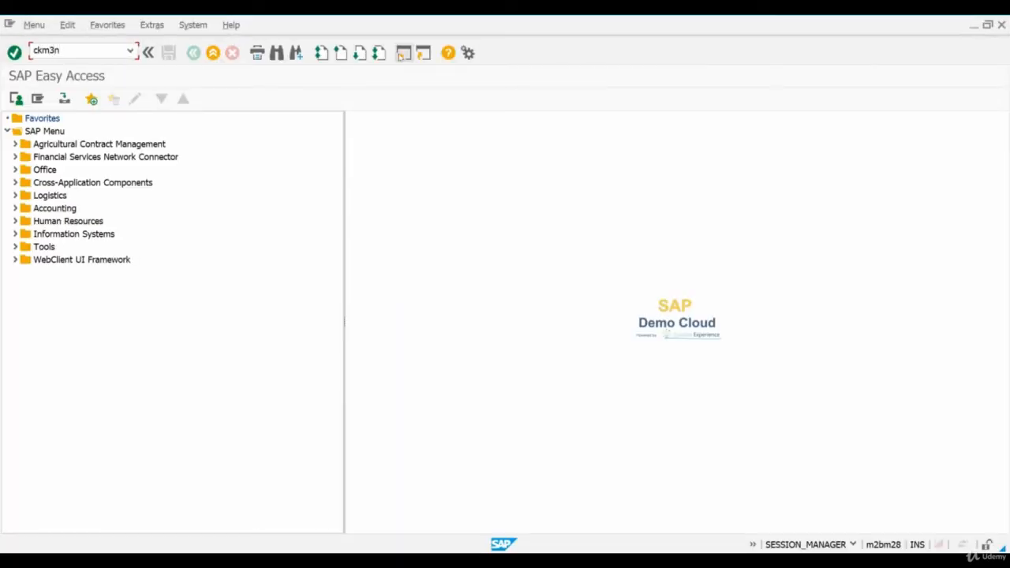
{"action": "key", "text": "Return"}
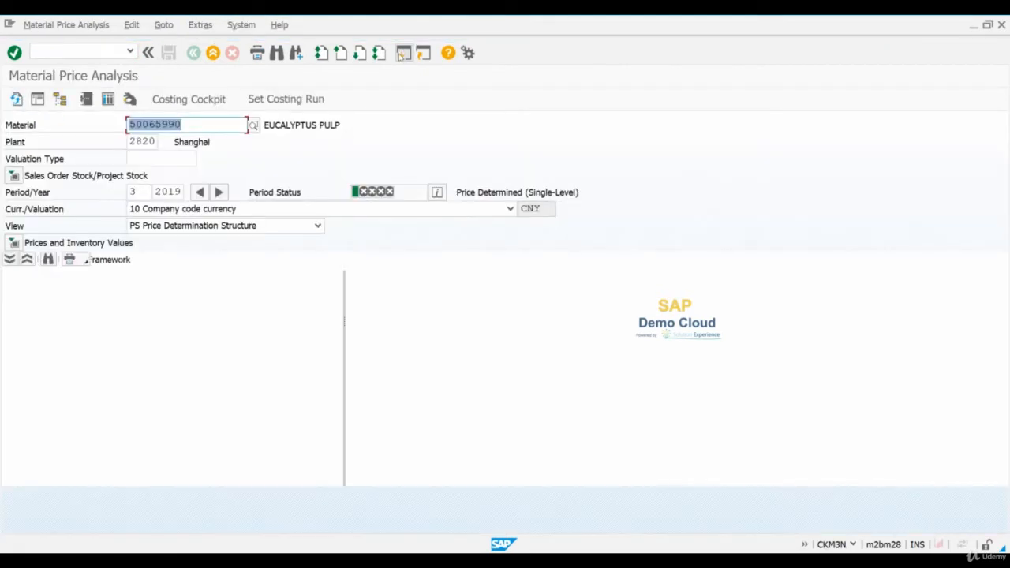
{"action": "key", "text": "BackSpace"}
{"action": "type", "text": "raw"}
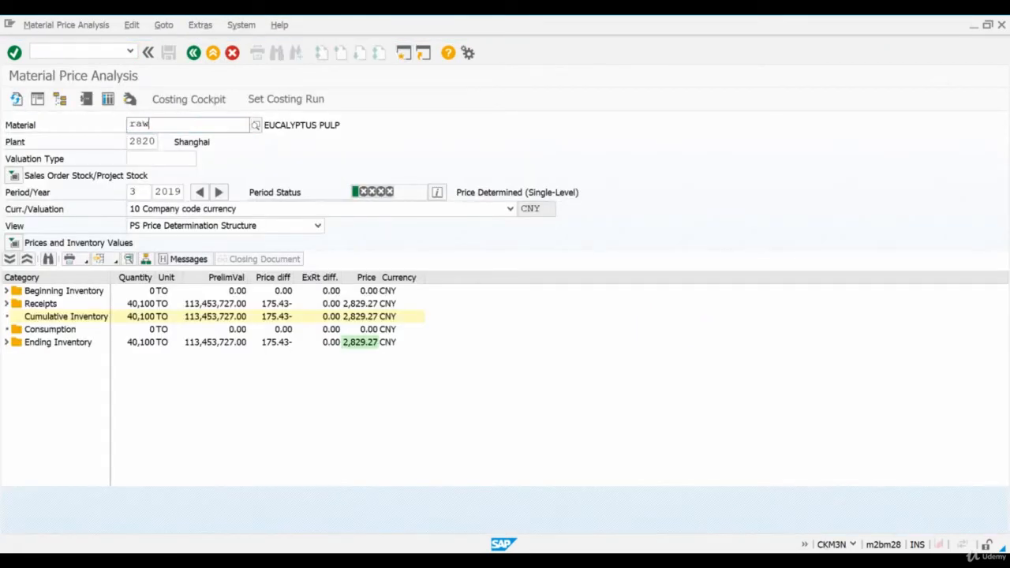
{"action": "type", "text": "002"}
{"action": "key", "text": "Return"}
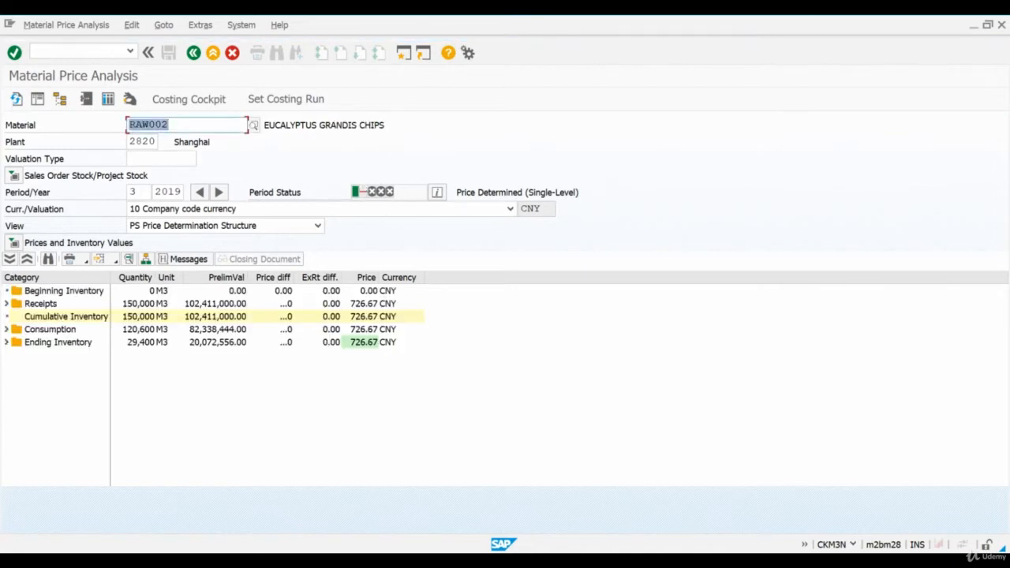
- Open the single-level price determination document under Ending Inventory and view the RAW002 item's adjustment to consumption
{"action": "left_click", "coordinate": [6, 342]}
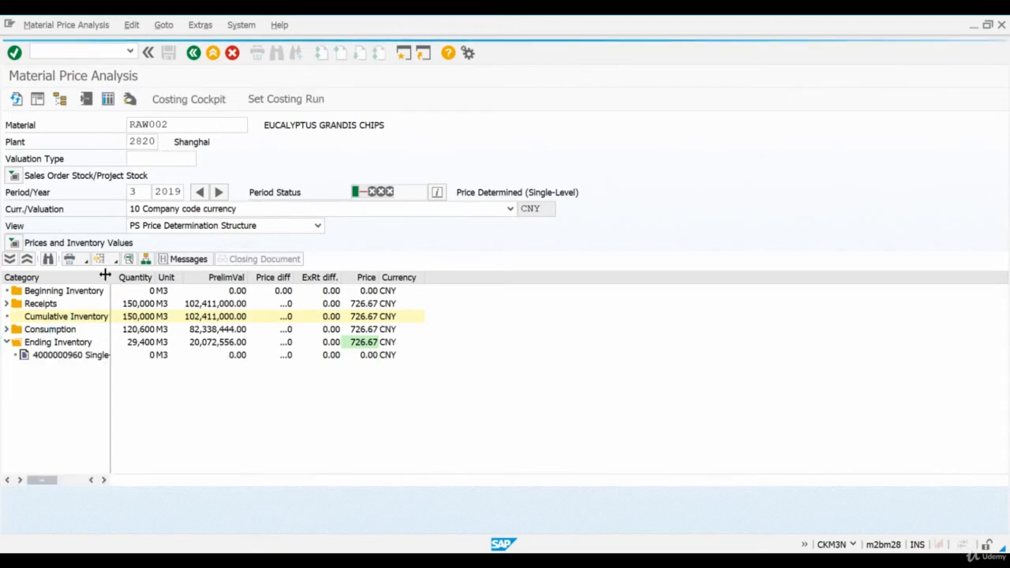
{"action": "left_click_drag", "start_coordinate": [109, 278], "coordinate": [219, 279]}
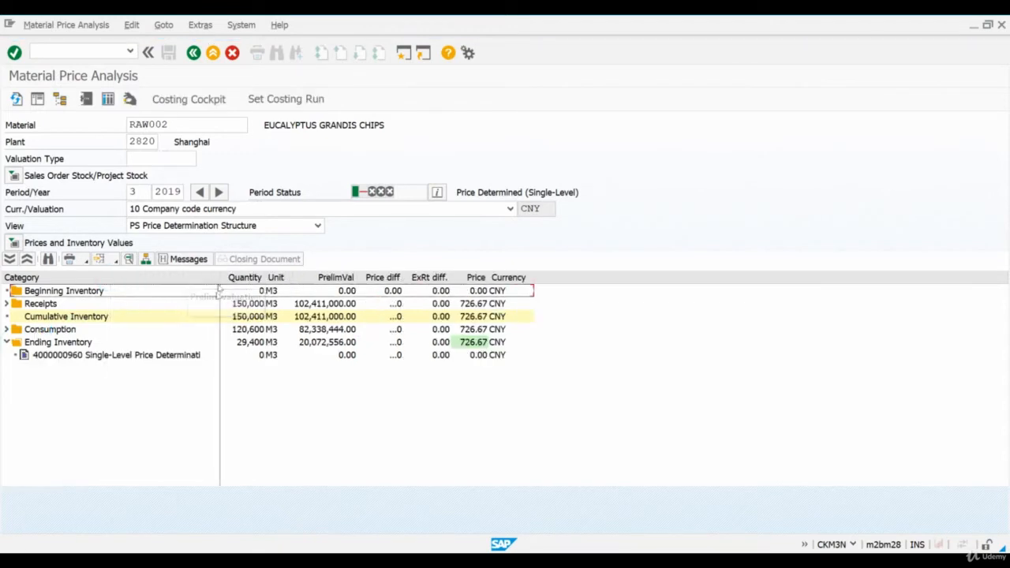
{"action": "double_click", "coordinate": [128, 355]}
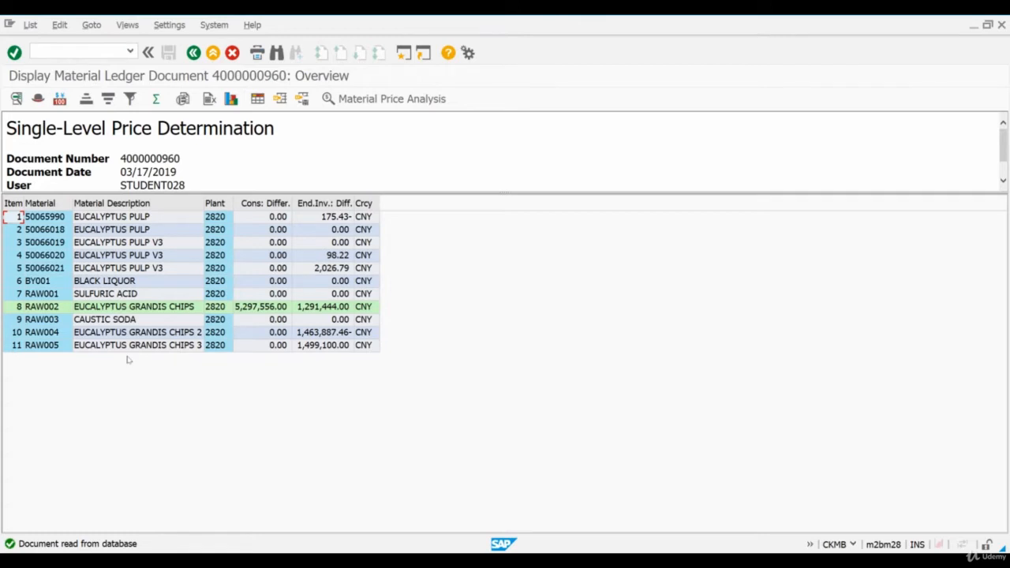
{"action": "double_click", "coordinate": [44, 309]}
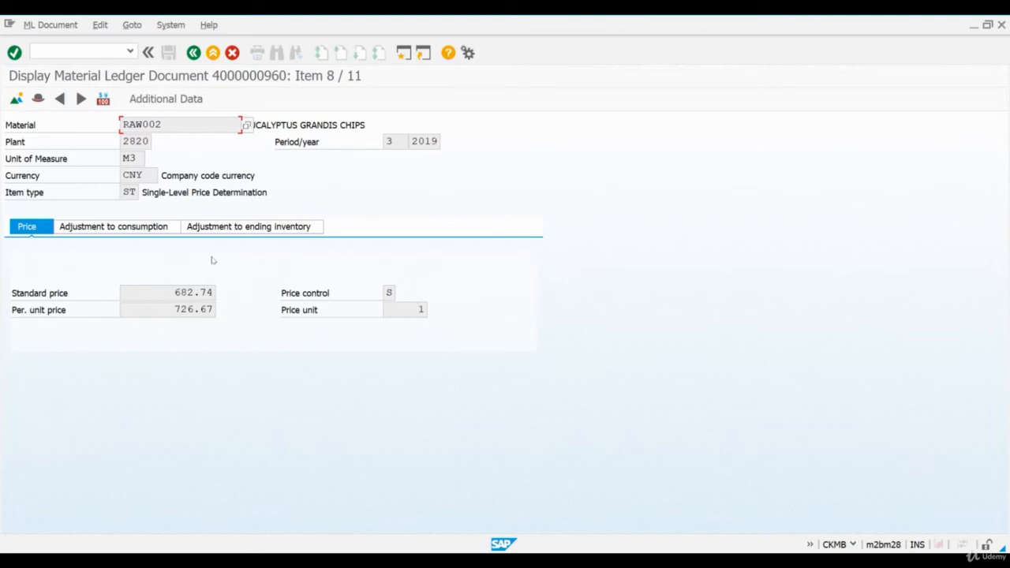
{"action": "left_click", "coordinate": [124, 227]}
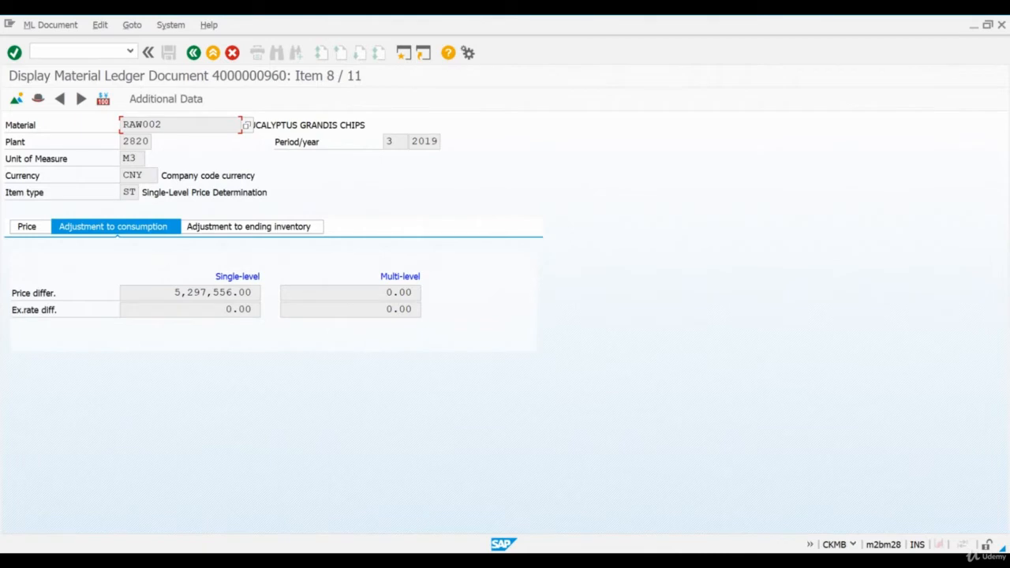
- Show the item in EUR group currency with group valuation, view its adjustment to ending inventory, and return to the price analysis
{"action": "left_click", "coordinate": [105, 98]}
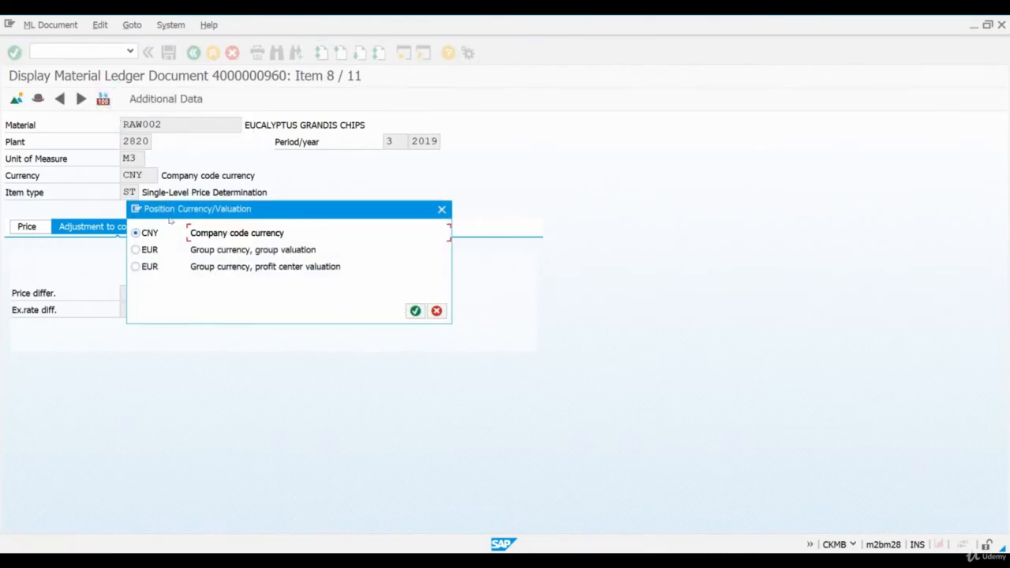
{"action": "left_click", "coordinate": [141, 249]}
{"action": "left_click", "coordinate": [415, 311]}
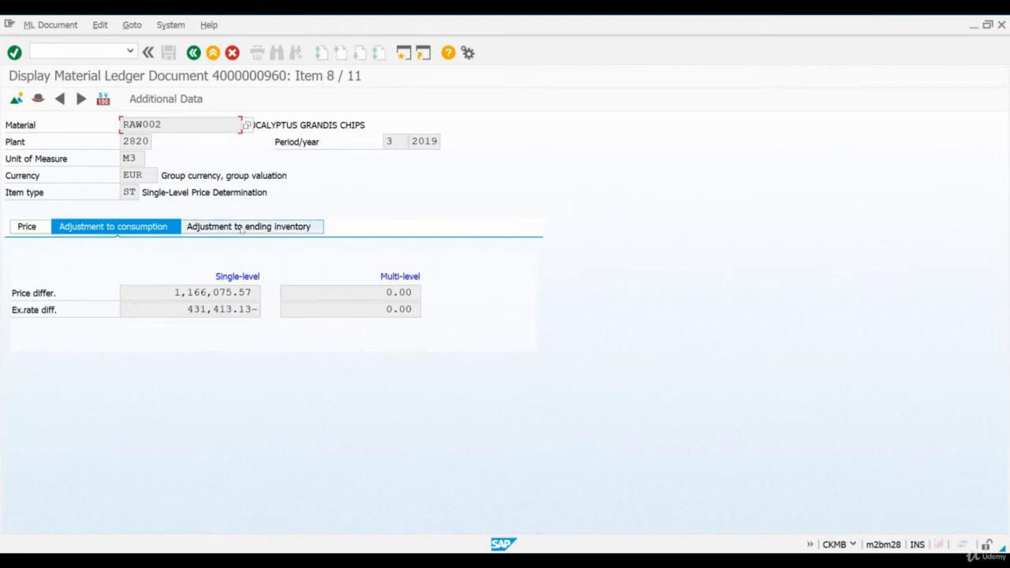
{"action": "left_click", "coordinate": [242, 227]}
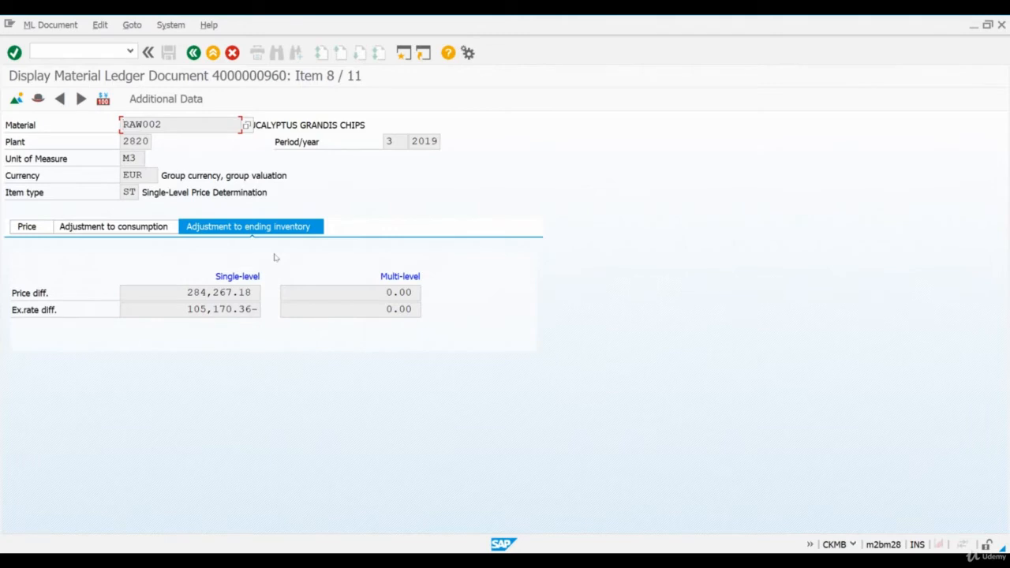
{"action": "left_click", "coordinate": [194, 52]}
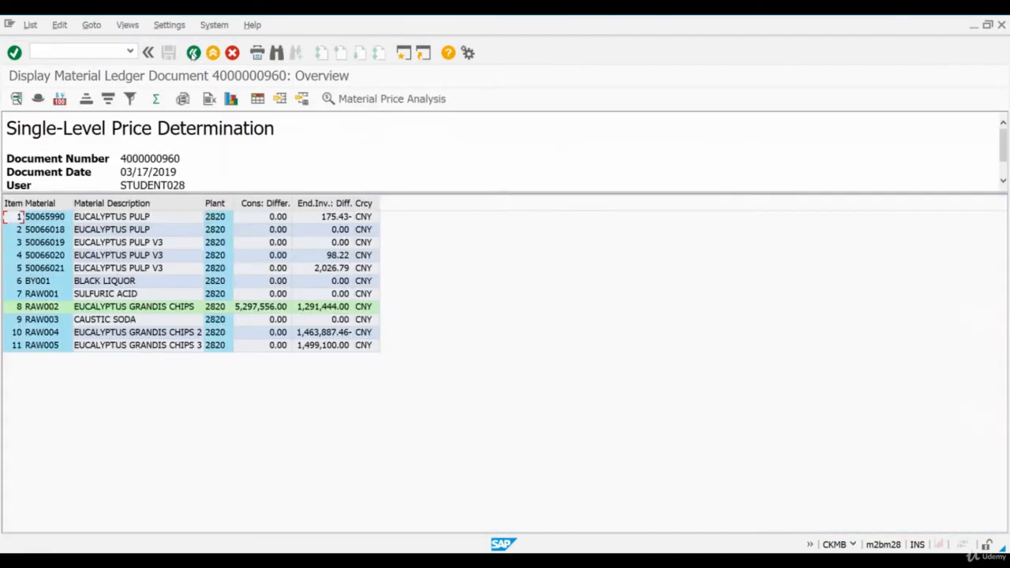
{"action": "left_click", "coordinate": [193, 52]}
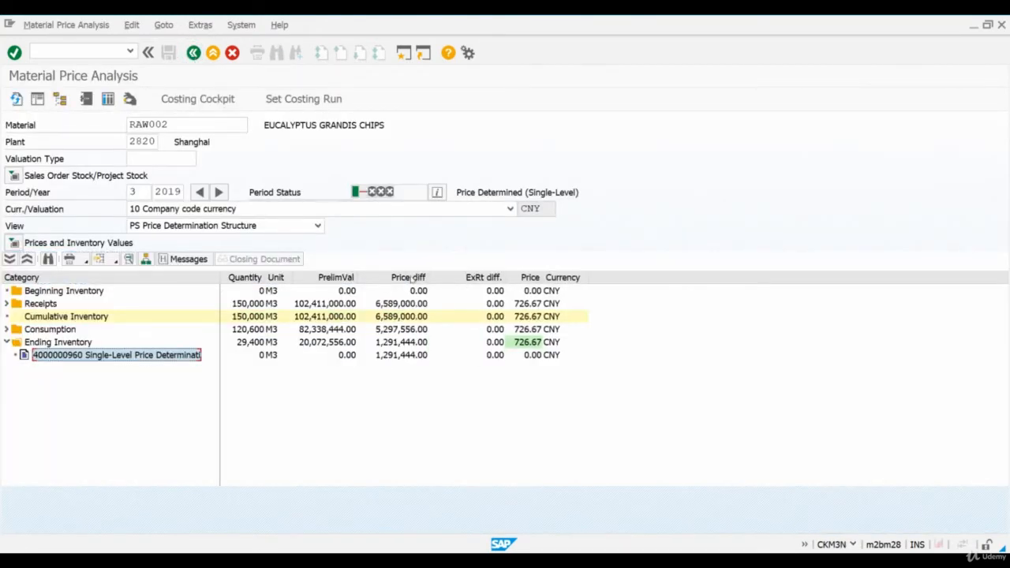
- Check RAW002's ending inventory price and period status, and display the price analysis for material 50065990
{"action": "left_click", "coordinate": [531, 344]}
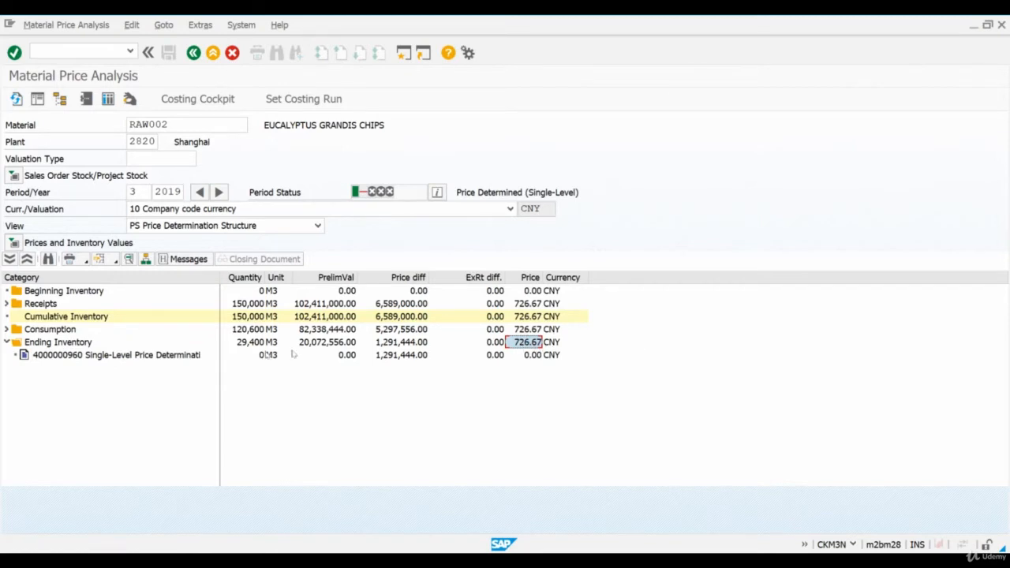
{"action": "left_click", "coordinate": [554, 345]}
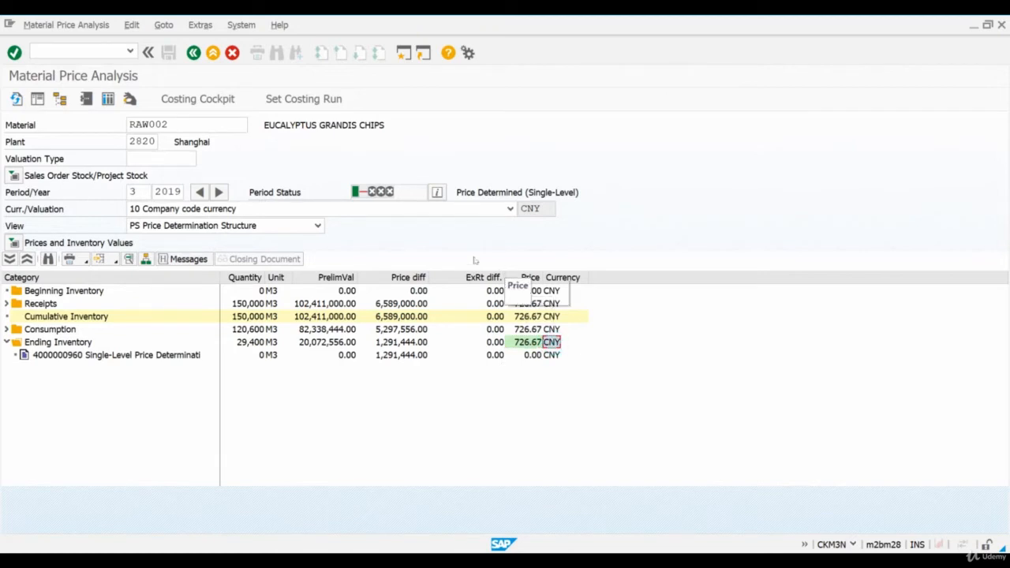
{"action": "mouse_move", "coordinate": [355, 195]}
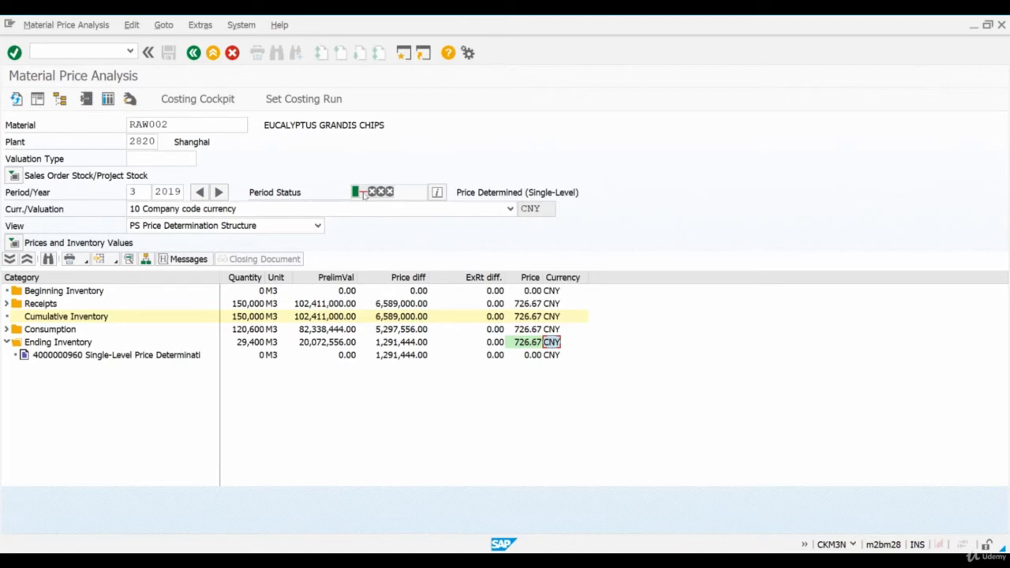
{"action": "double_click", "coordinate": [197, 124]}
{"action": "key", "text": "BackSpace"}
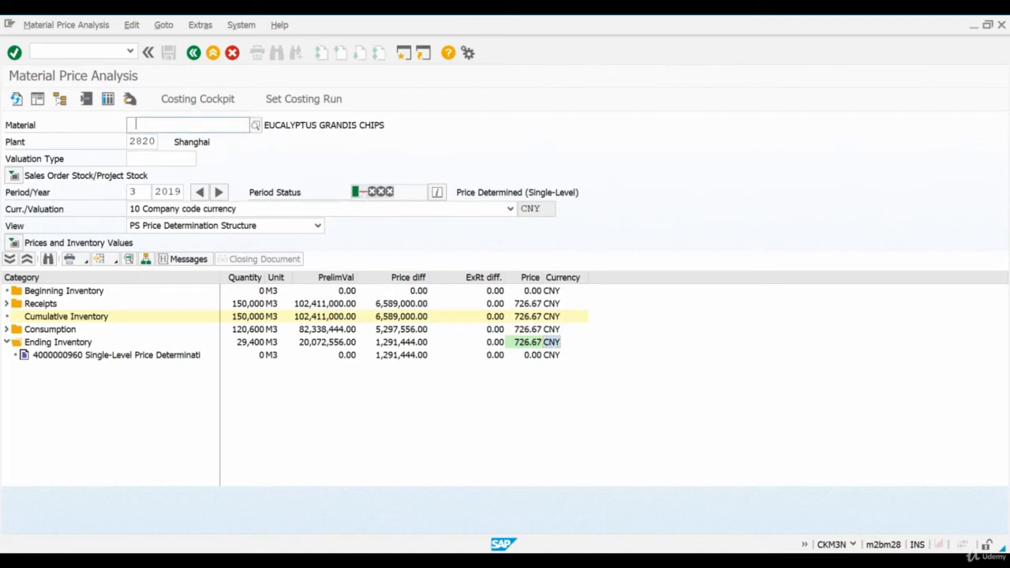
{"action": "left_click", "coordinate": [190, 150]}
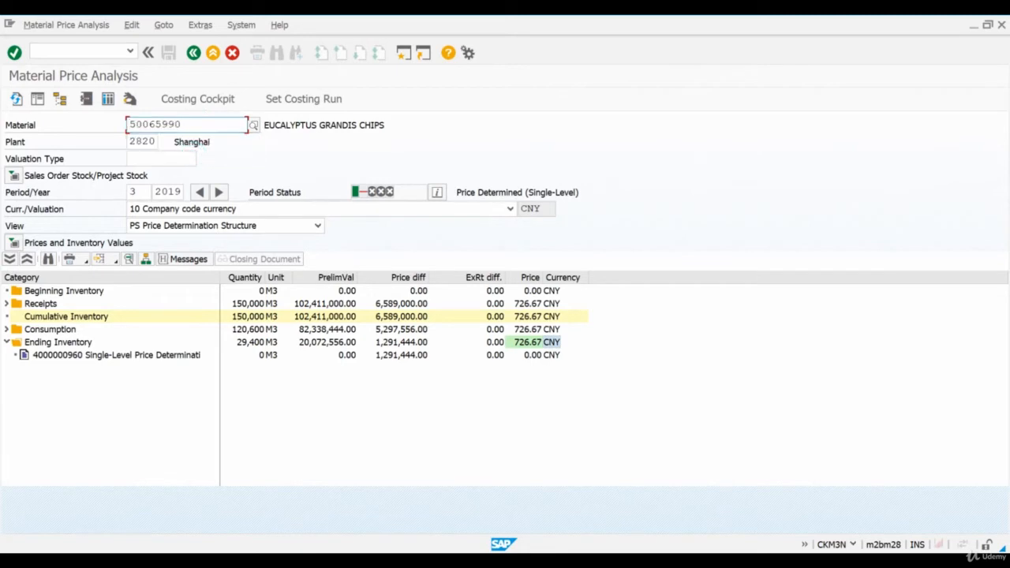
{"action": "key", "text": "Return"}
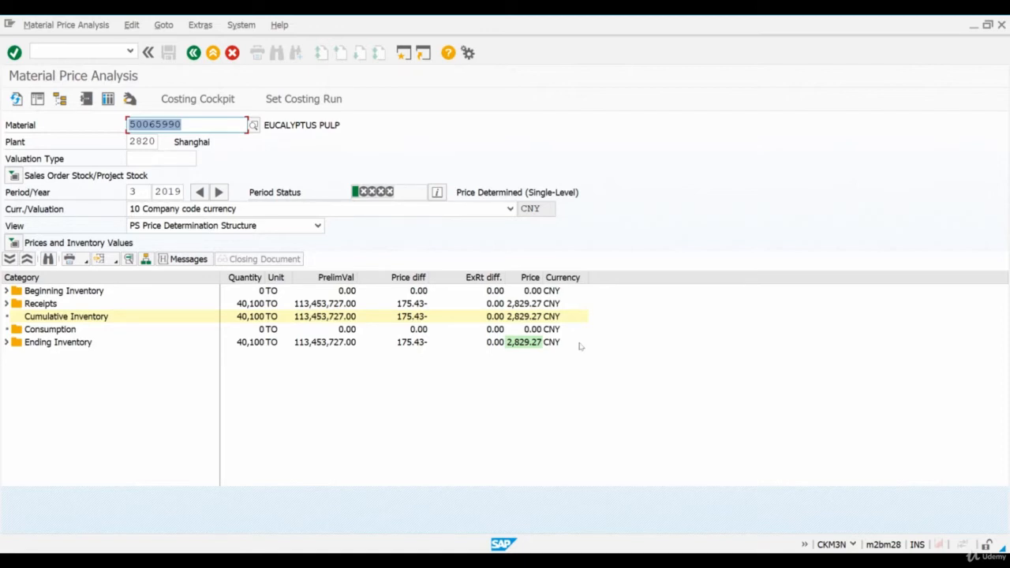
- Return to costing run PULP2 in the other session and refresh its status data with direct processing
{"action": "mouse_move", "coordinate": [509, 553]}
{"action": "left_click", "coordinate": [365, 494]}
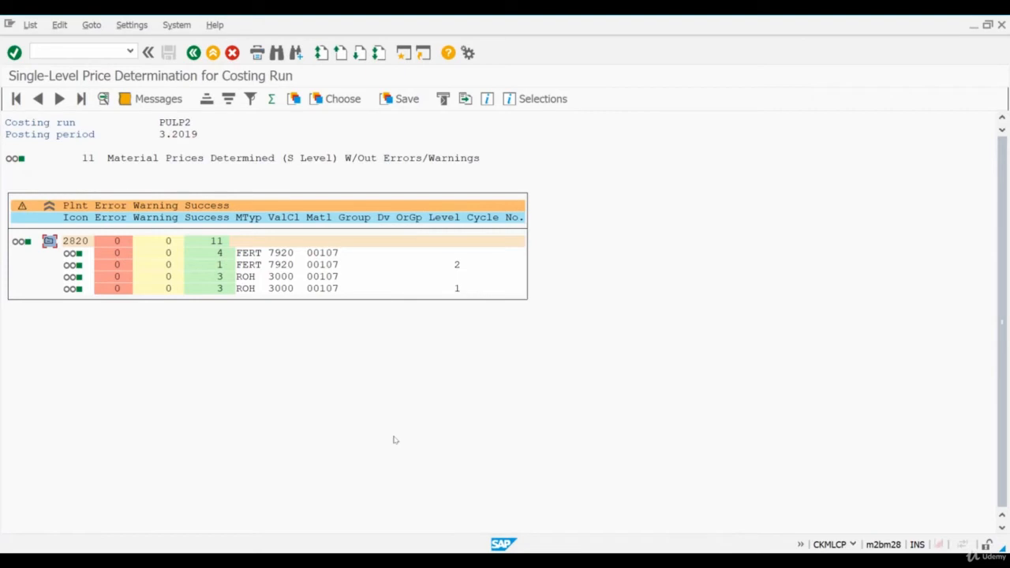
{"action": "left_click", "coordinate": [194, 54]}
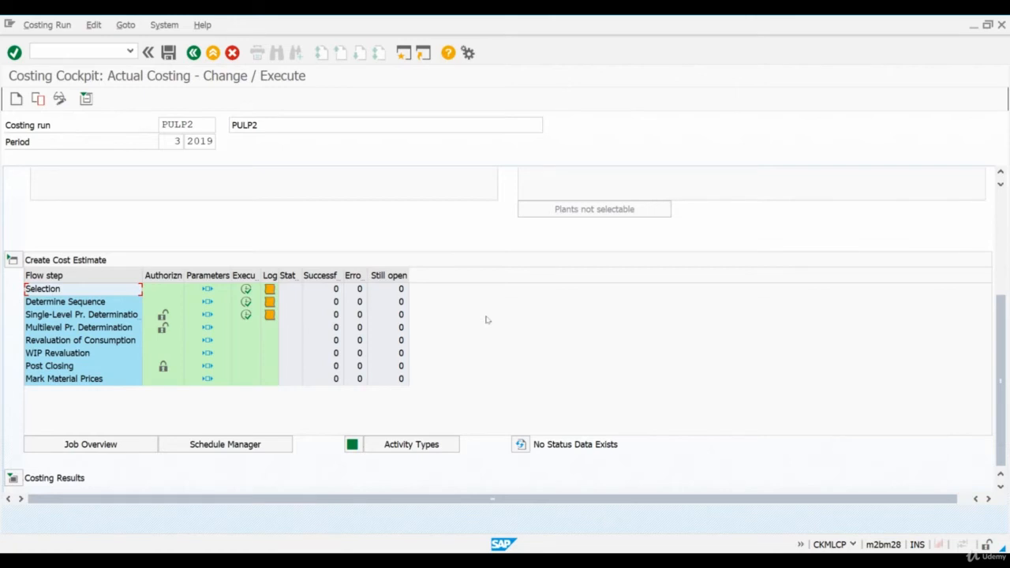
{"action": "left_click", "coordinate": [521, 445]}
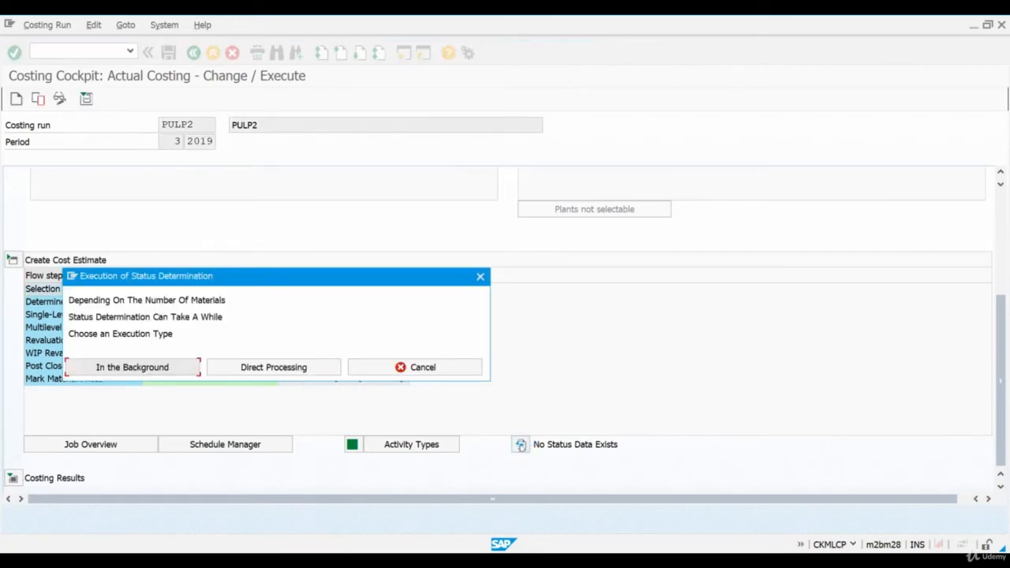
{"action": "left_click", "coordinate": [317, 369]}
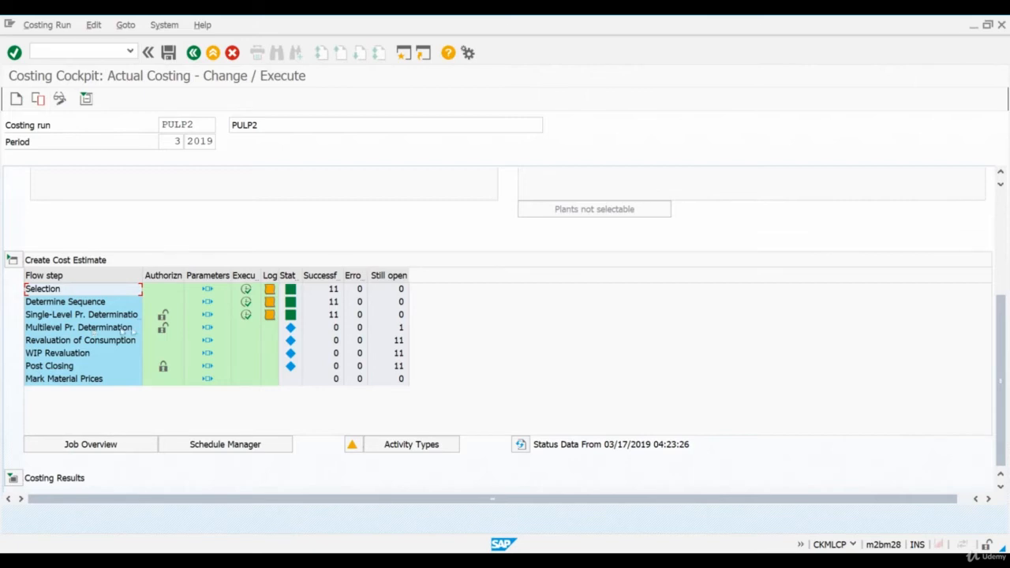
- Restrict the Multilevel Price Determination parameters to material 50065990 and plant 2820
{"action": "left_click", "coordinate": [208, 327]}
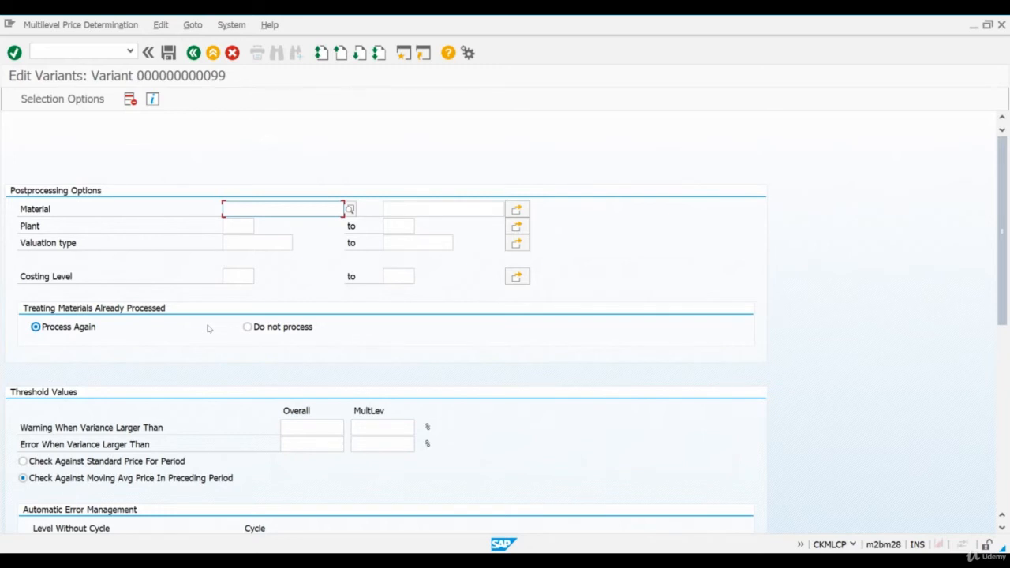
{"action": "left_click", "coordinate": [277, 207]}
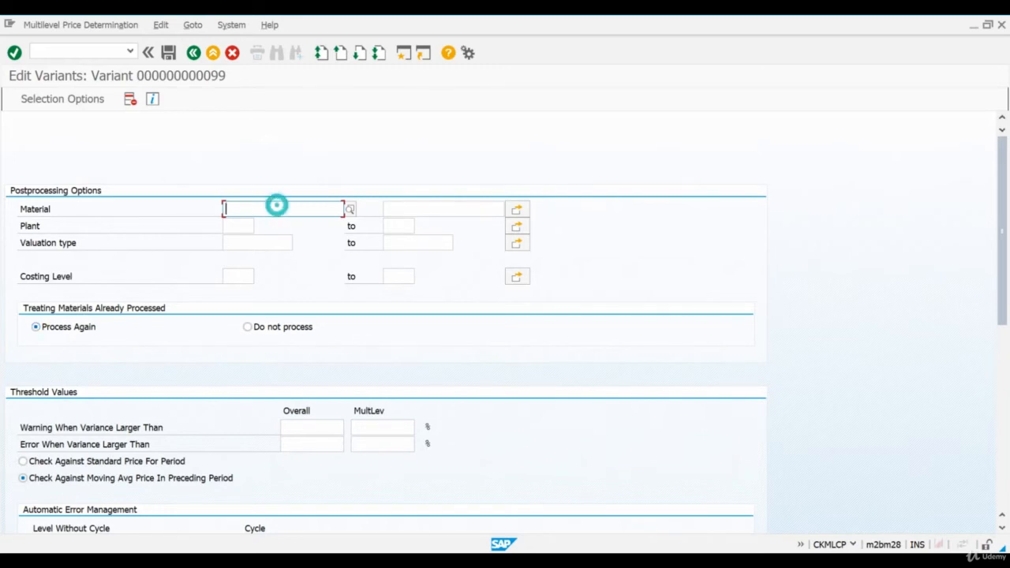
{"action": "type", "text": "50065990"}
{"action": "left_click", "coordinate": [242, 226]}
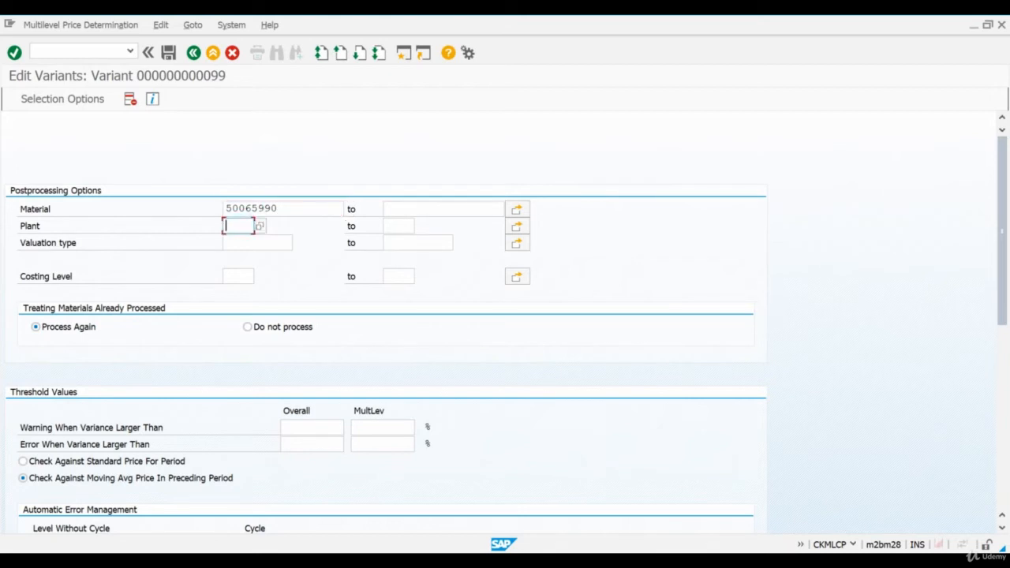
{"action": "type", "text": "2820"}
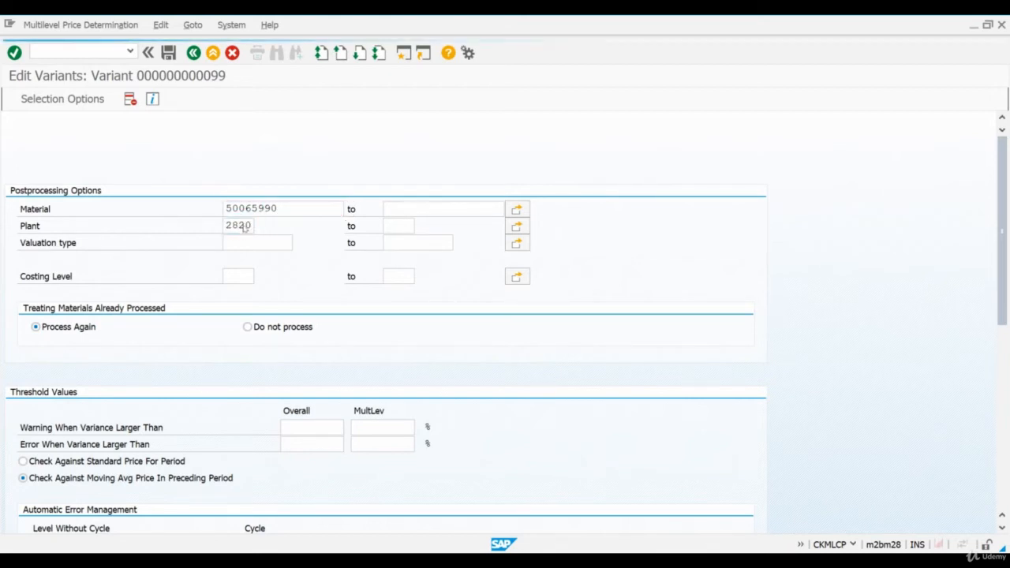
{"action": "double_click", "coordinate": [243, 227]}
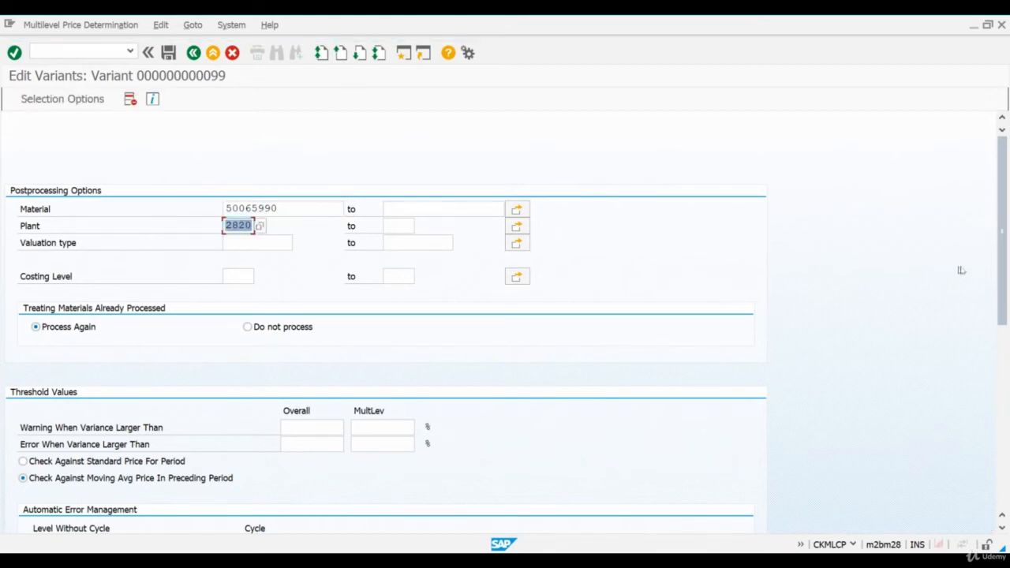
- Turn off background processing in the Multilevel Price Determination parameters and save the variant
{"action": "left_click_drag", "start_coordinate": [1001, 269], "coordinate": [1000, 447]}
{"action": "left_click", "coordinate": [106, 455]}
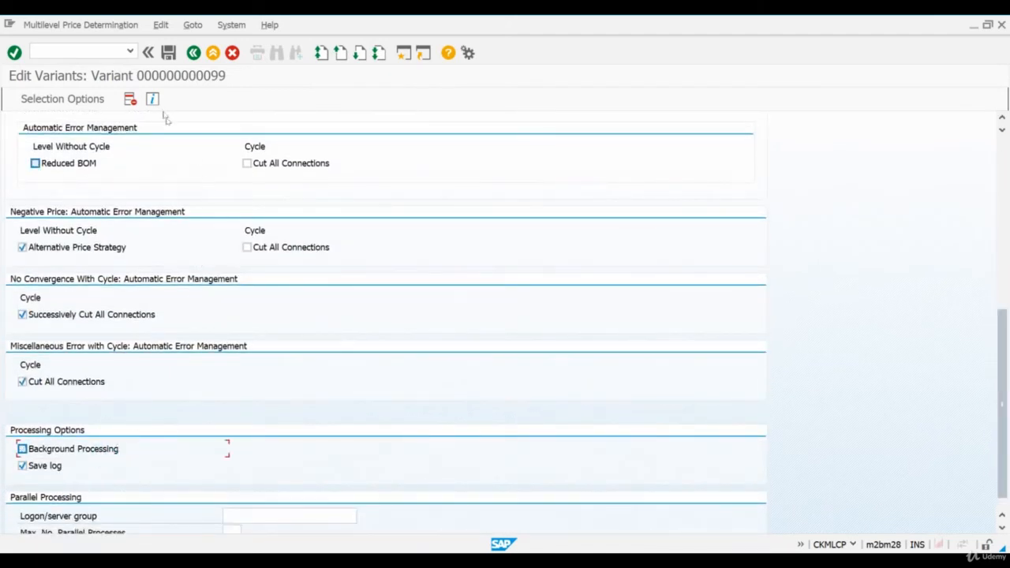
{"action": "left_click", "coordinate": [168, 52]}
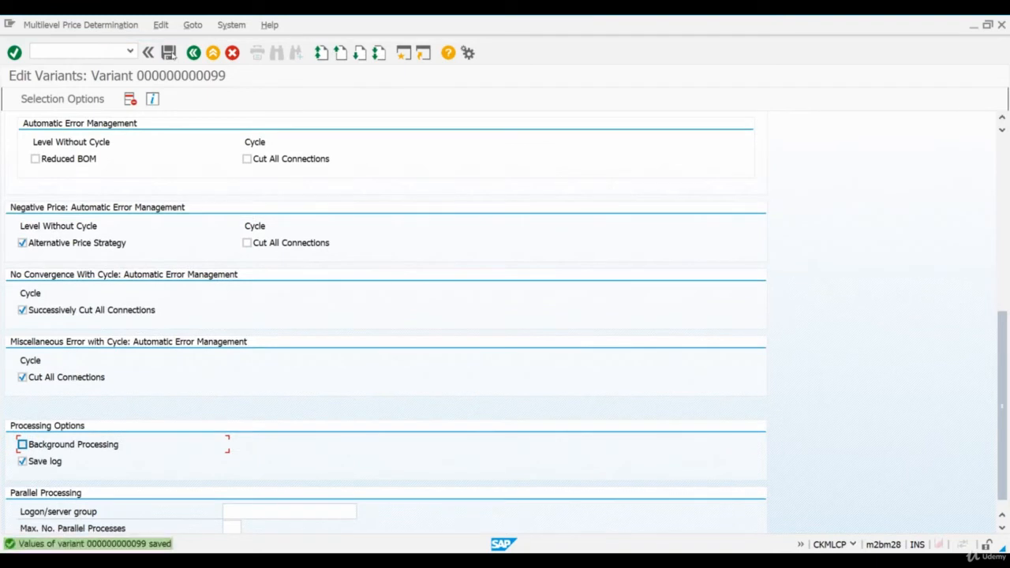
- Save and leave the Multilevel Price Determination variant, execute that flow step, and expand level 2 in its result list
{"action": "left_click", "coordinate": [193, 52]}
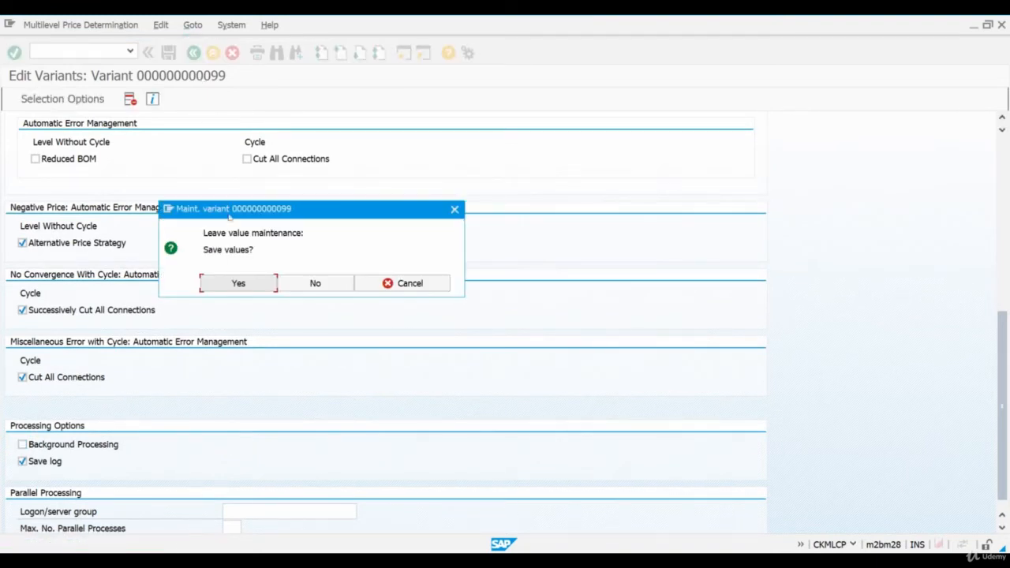
{"action": "left_click", "coordinate": [239, 284]}
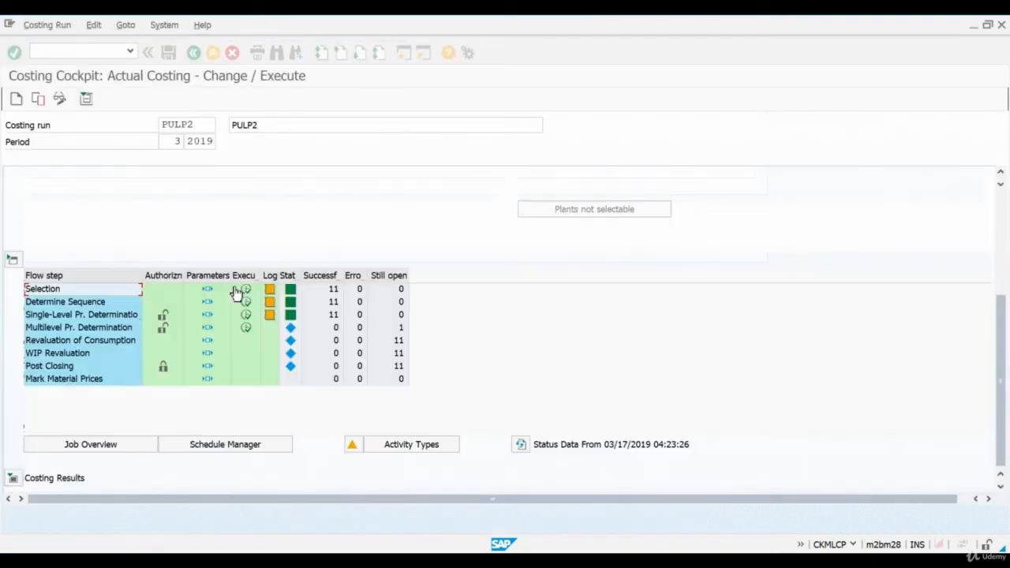
{"action": "left_click", "coordinate": [246, 330]}
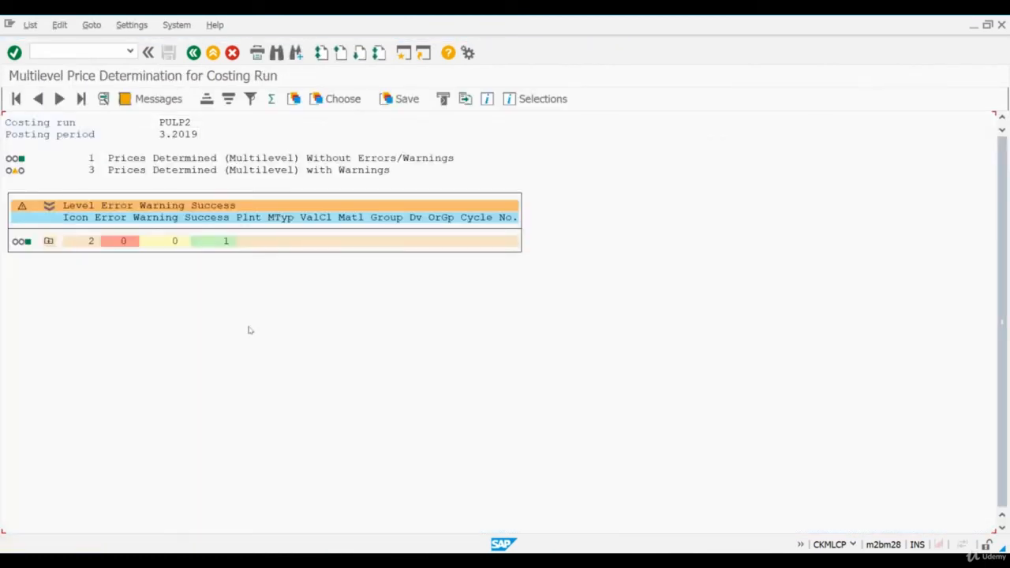
{"action": "left_click", "coordinate": [48, 241]}
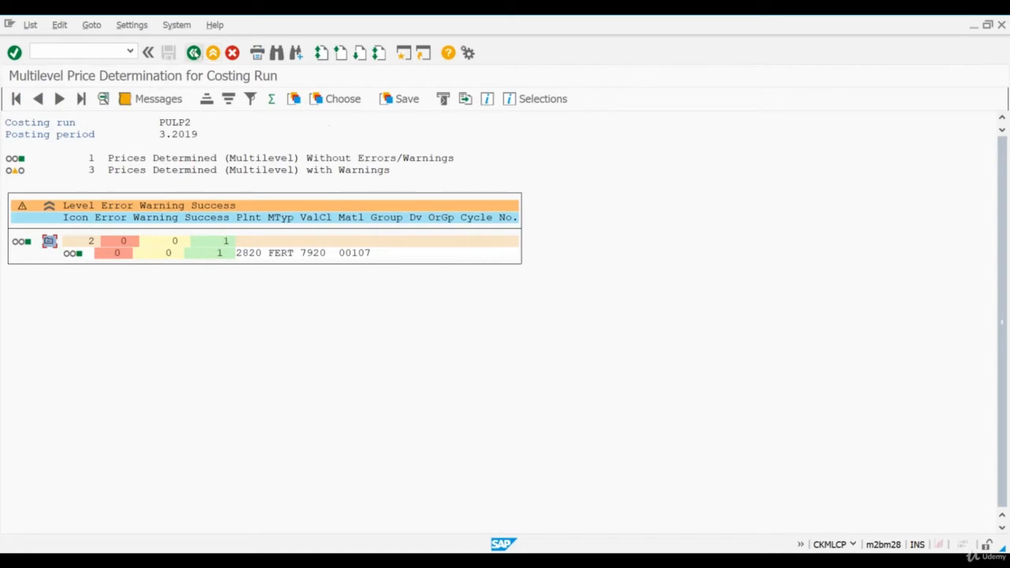
{"action": "left_click", "coordinate": [193, 52]}
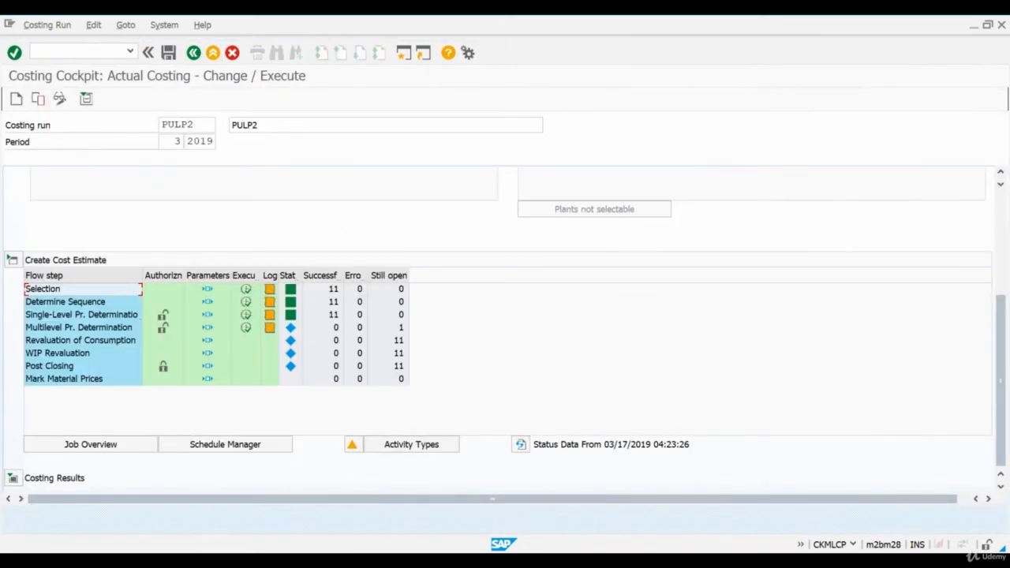
- Switch to the Material Price Analysis session and reload transaction CKM3N for material 50065990
{"action": "left_click", "coordinate": [385, 561]}
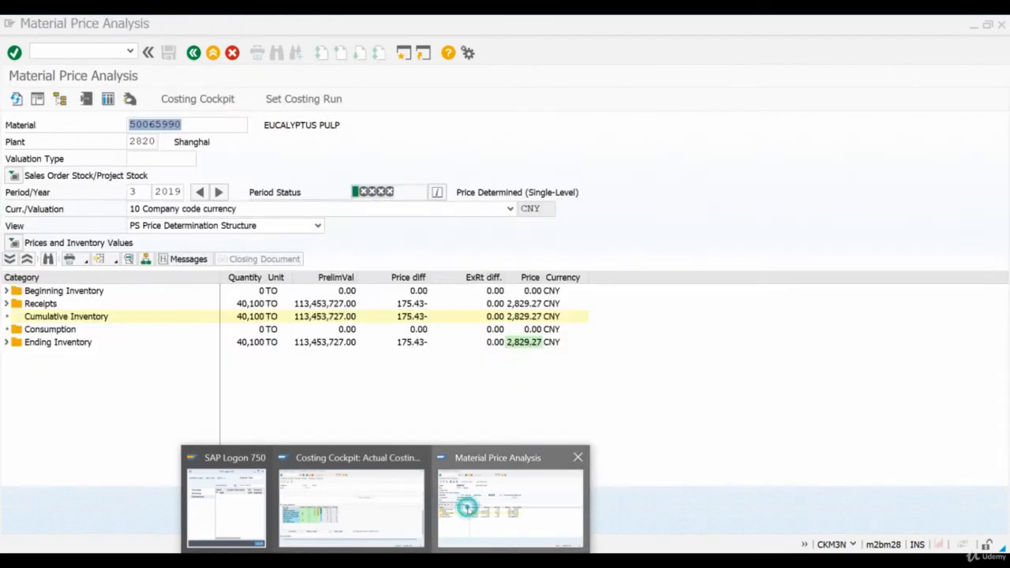
{"action": "left_click", "coordinate": [466, 509]}
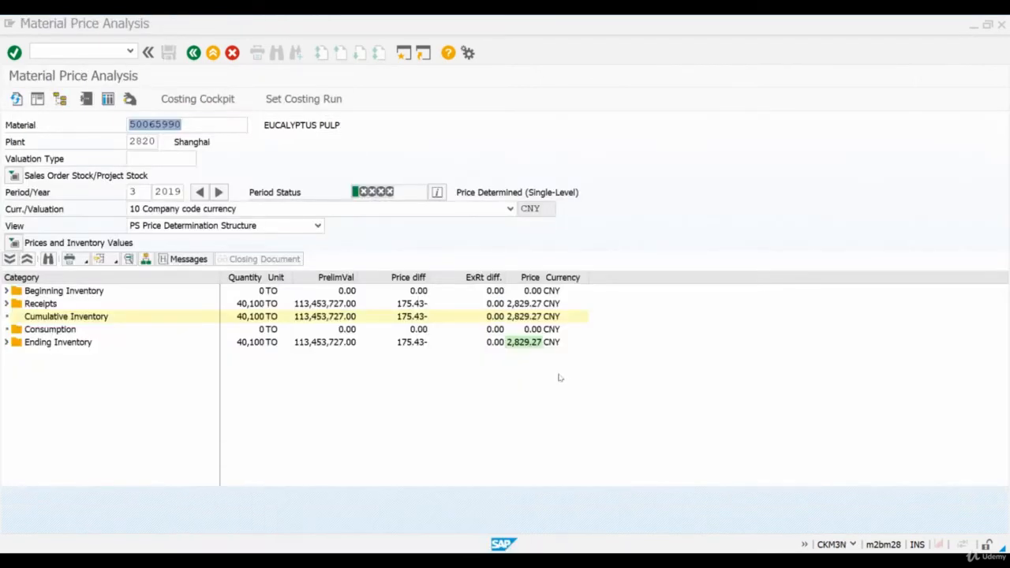
{"action": "left_click", "coordinate": [528, 344]}
{"action": "type", "text": "/nckm"}
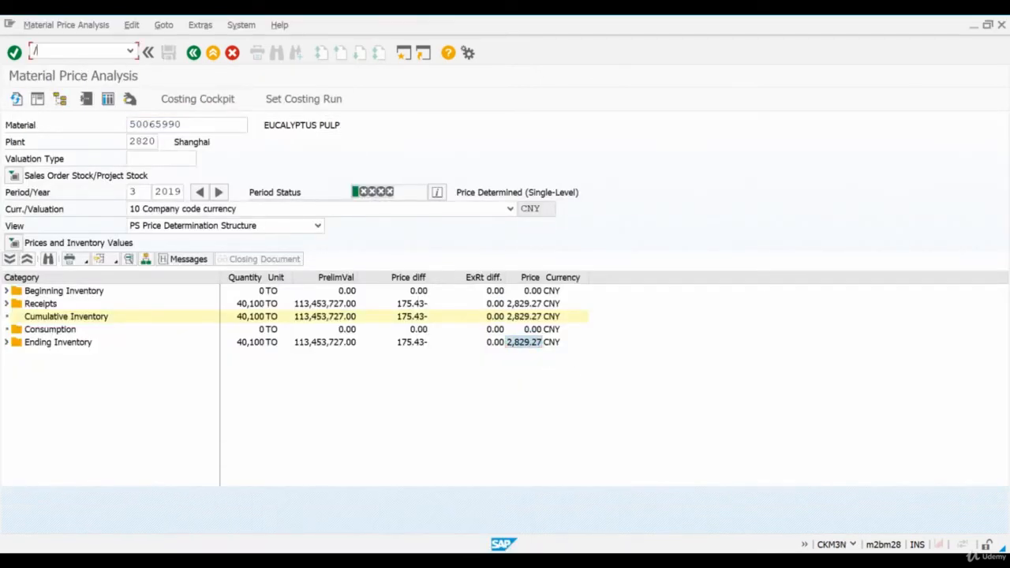
{"action": "type", "text": "3n"}
{"action": "key", "text": "Return"}
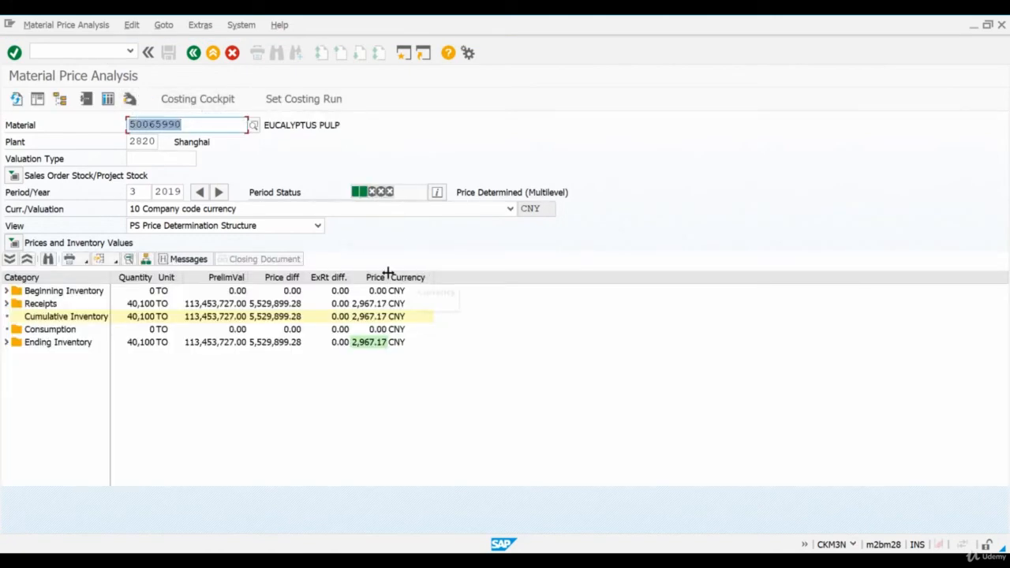
- Widen the Price column and check the ending inventory price and its currency
{"action": "left_click_drag", "start_coordinate": [388, 277], "coordinate": [423, 277]}
{"action": "left_click", "coordinate": [405, 344]}
{"action": "left_click", "coordinate": [430, 342]}
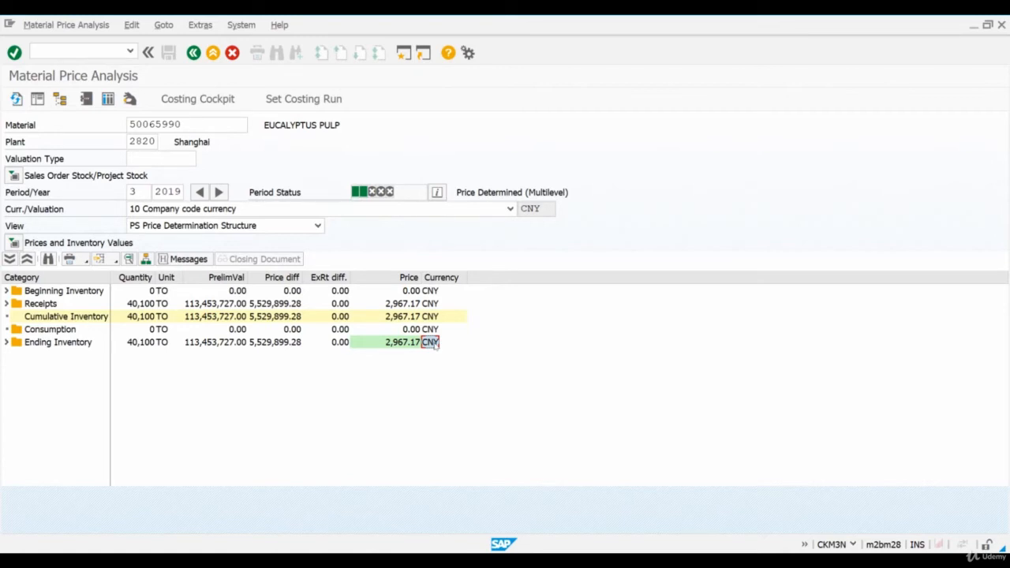
- Expand the production receipts, widen the Category column, and locate the Receipts from Lower Levels document
{"action": "left_click", "coordinate": [6, 304]}
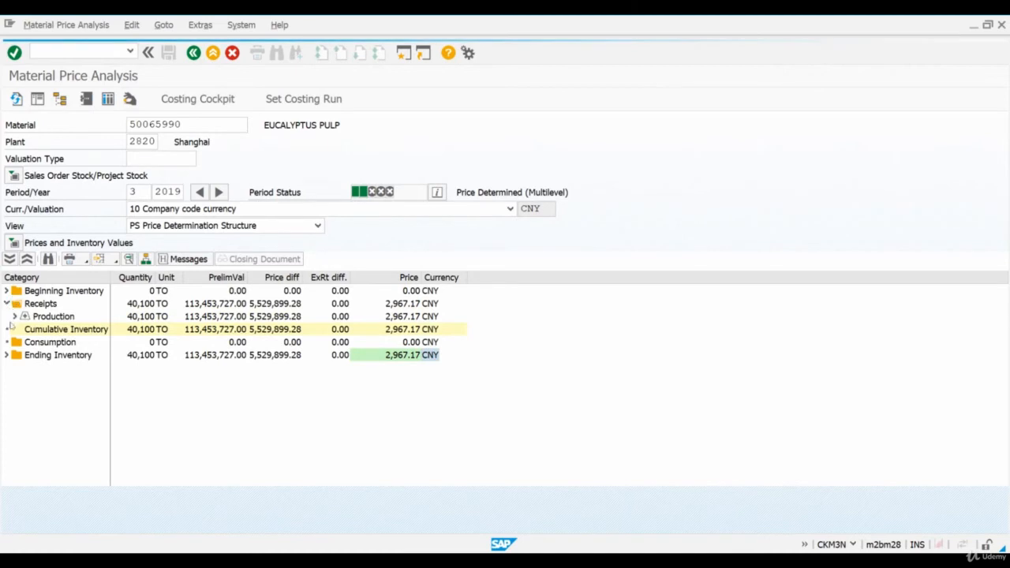
{"action": "left_click", "coordinate": [12, 317]}
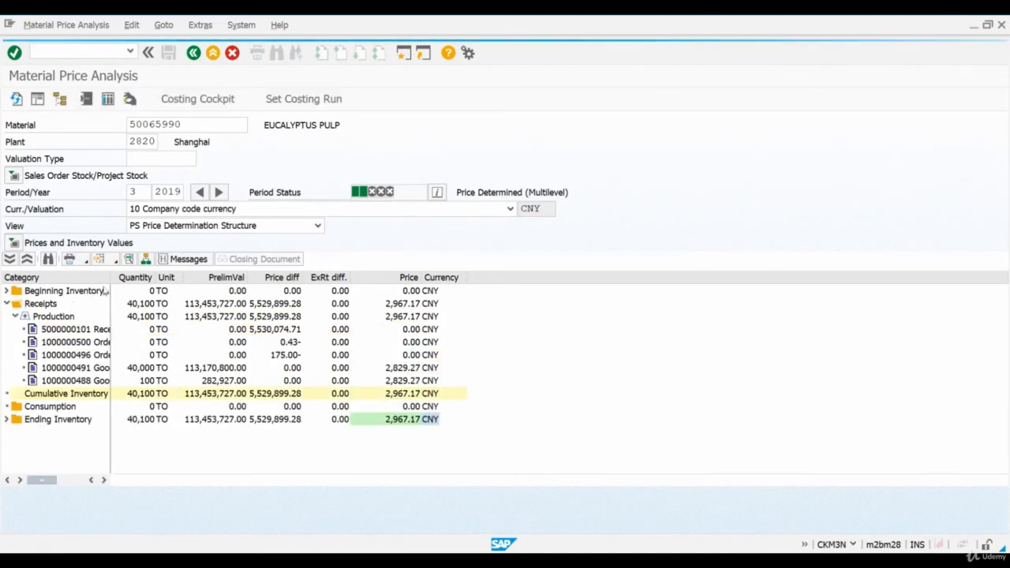
{"action": "left_click_drag", "start_coordinate": [105, 276], "coordinate": [285, 280]}
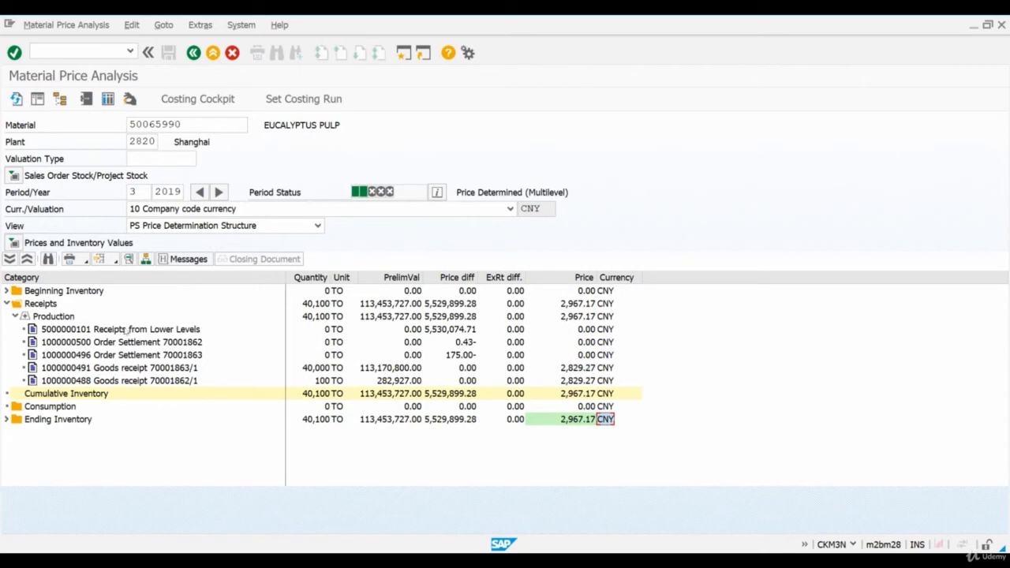
{"action": "left_click", "coordinate": [125, 330]}
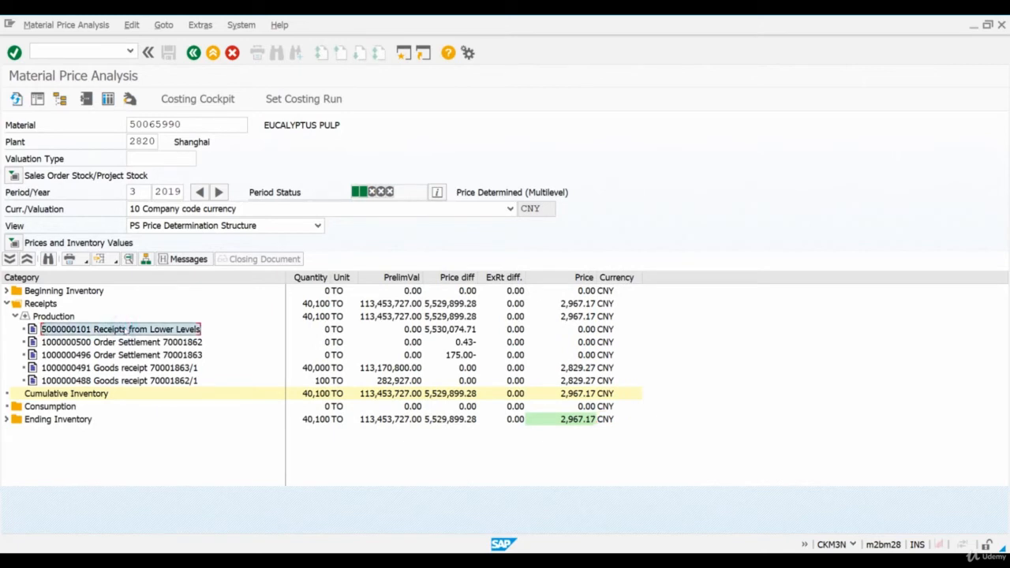
- Expand Ending Inventory and examine the price differences from multilevel and single-level price determination
{"action": "left_click", "coordinate": [7, 419]}
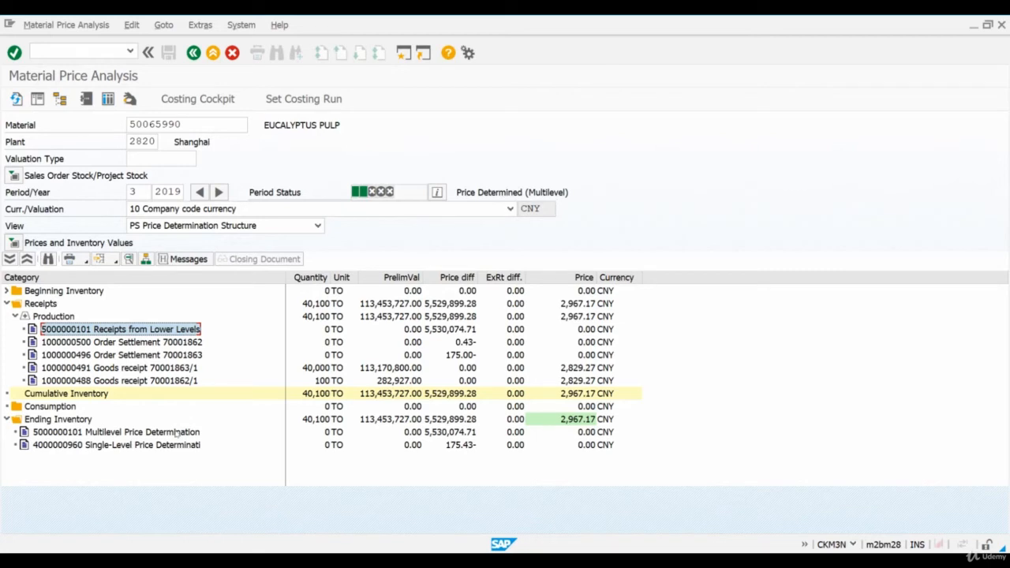
{"action": "left_click", "coordinate": [175, 432]}
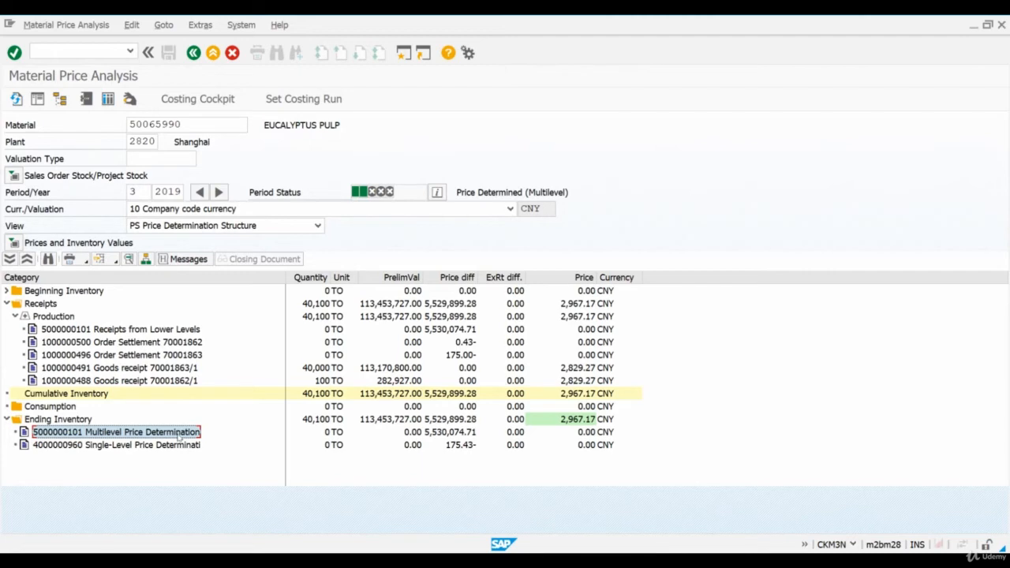
{"action": "left_click", "coordinate": [454, 419]}
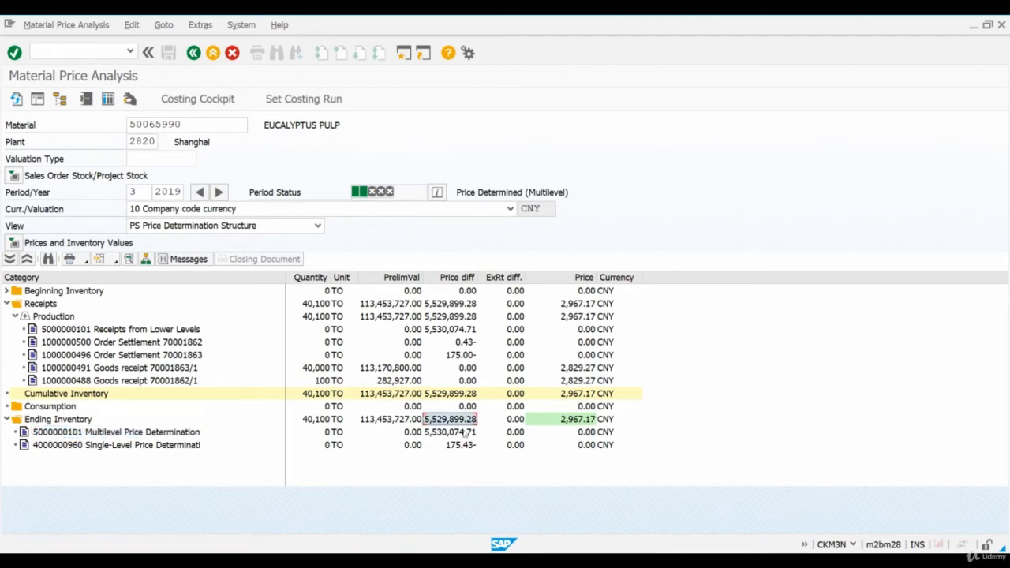
{"action": "left_click", "coordinate": [454, 433]}
{"action": "left_click", "coordinate": [464, 445]}
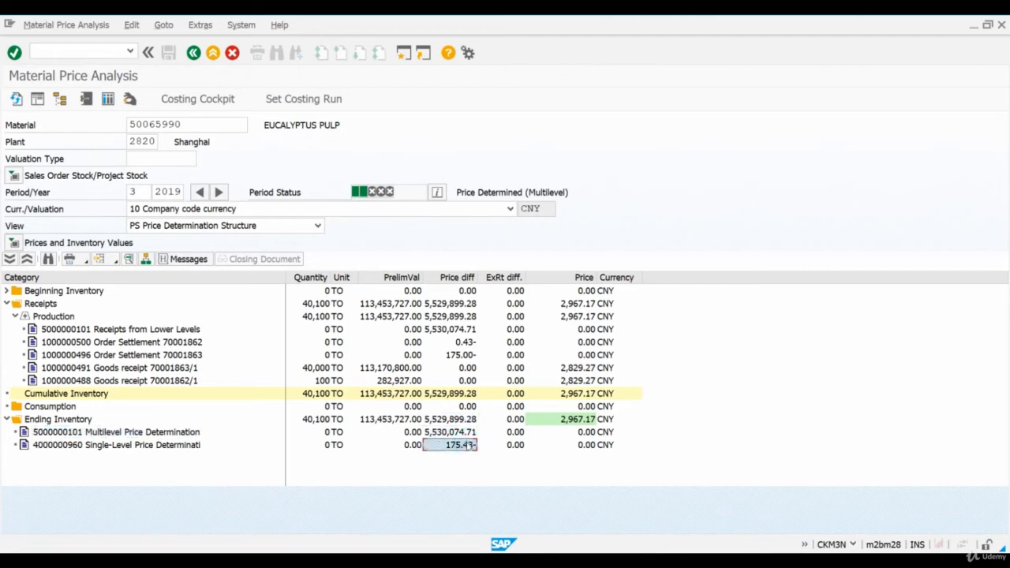
- Compare the goods receipts' preliminary values and the order settlement and lower-level price differences with the cumulative and ending inventory amounts
{"action": "left_click", "coordinate": [391, 394]}
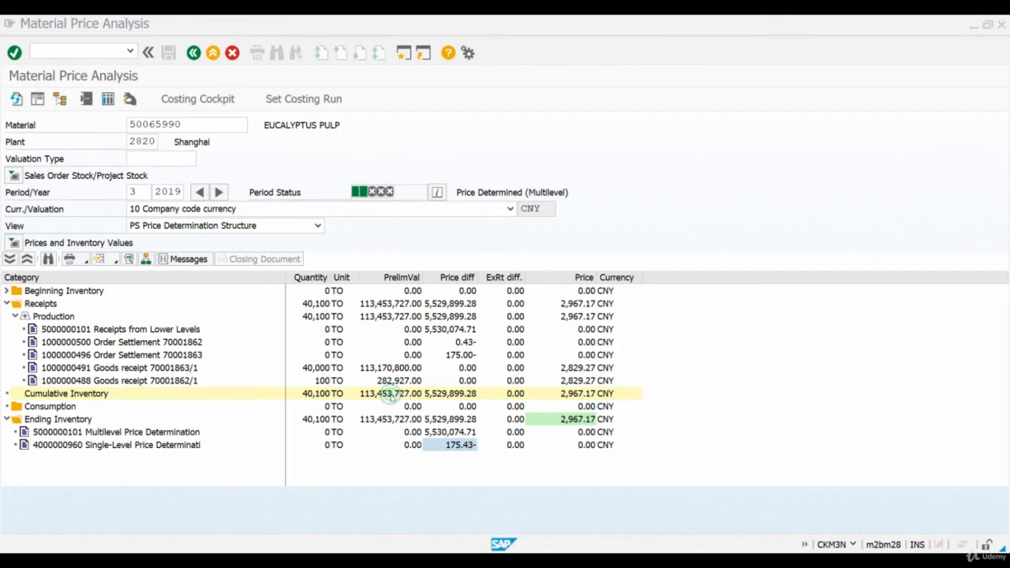
{"action": "left_click", "coordinate": [393, 369]}
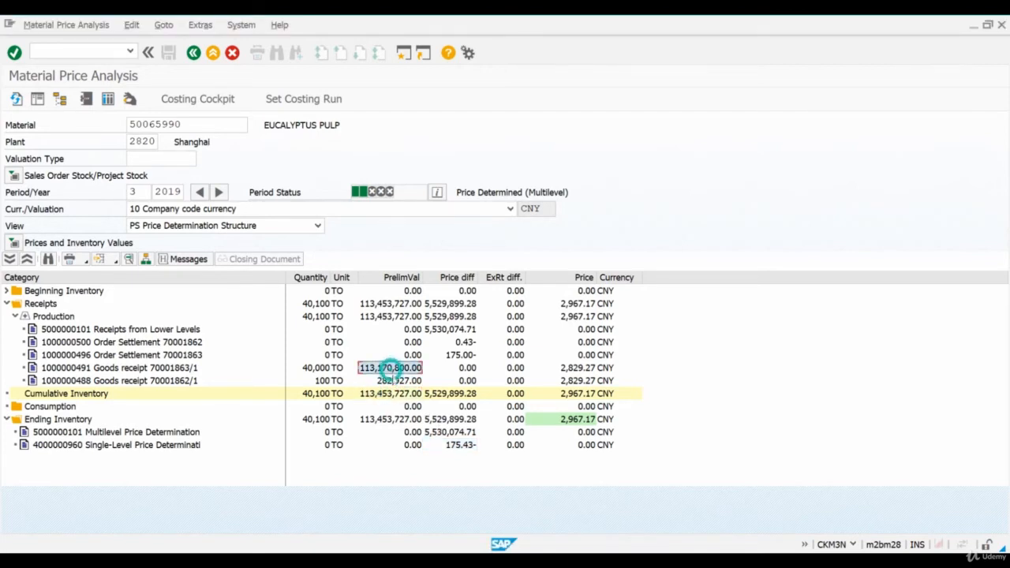
{"action": "left_click", "coordinate": [396, 382]}
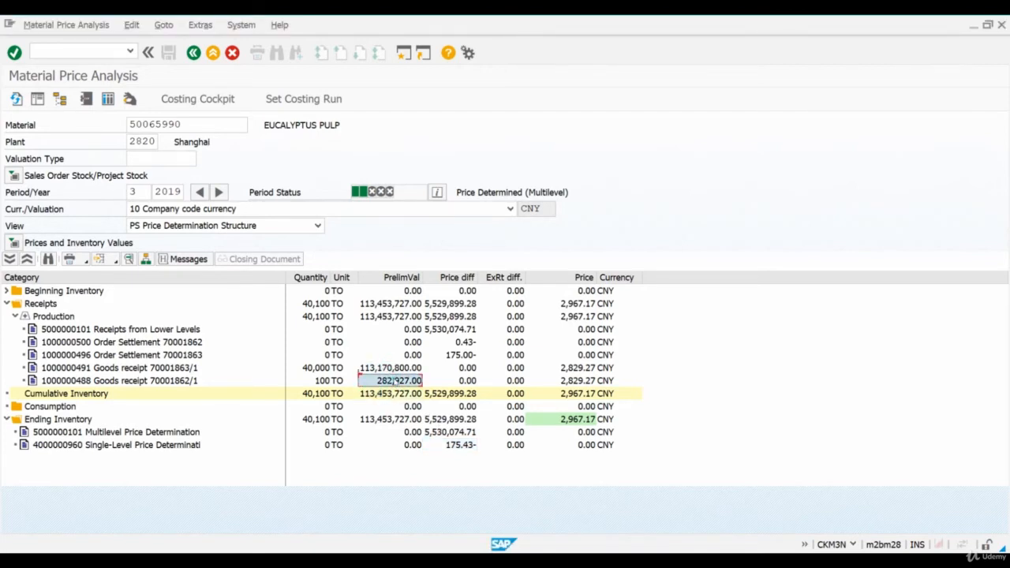
{"action": "left_click", "coordinate": [465, 445]}
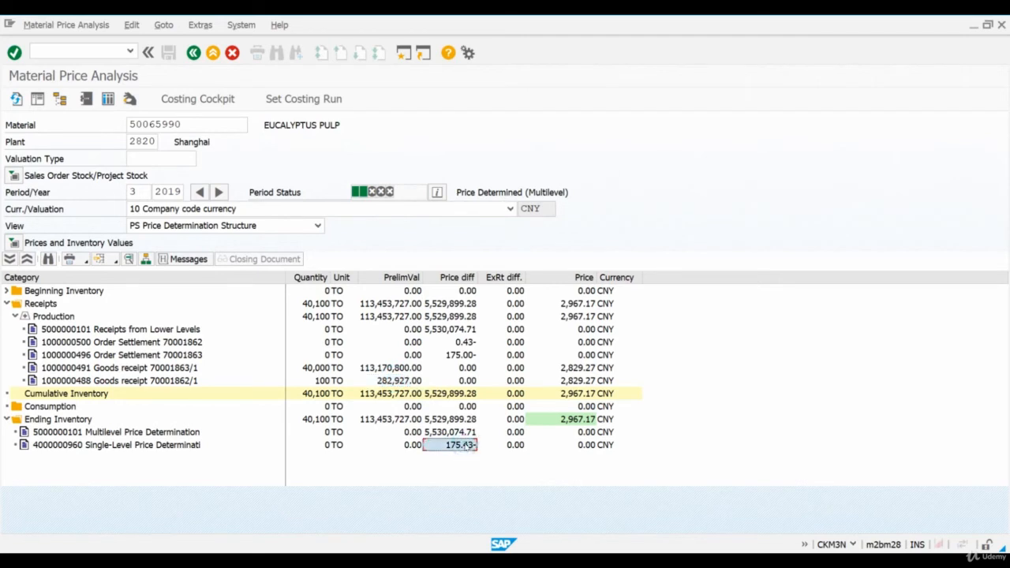
{"action": "left_click", "coordinate": [467, 342]}
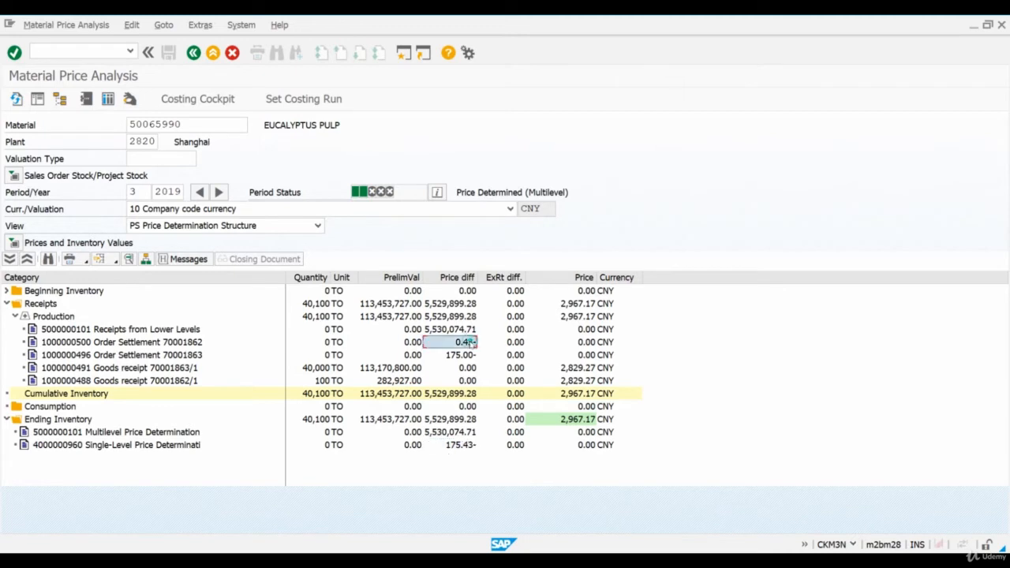
{"action": "left_click", "coordinate": [466, 356]}
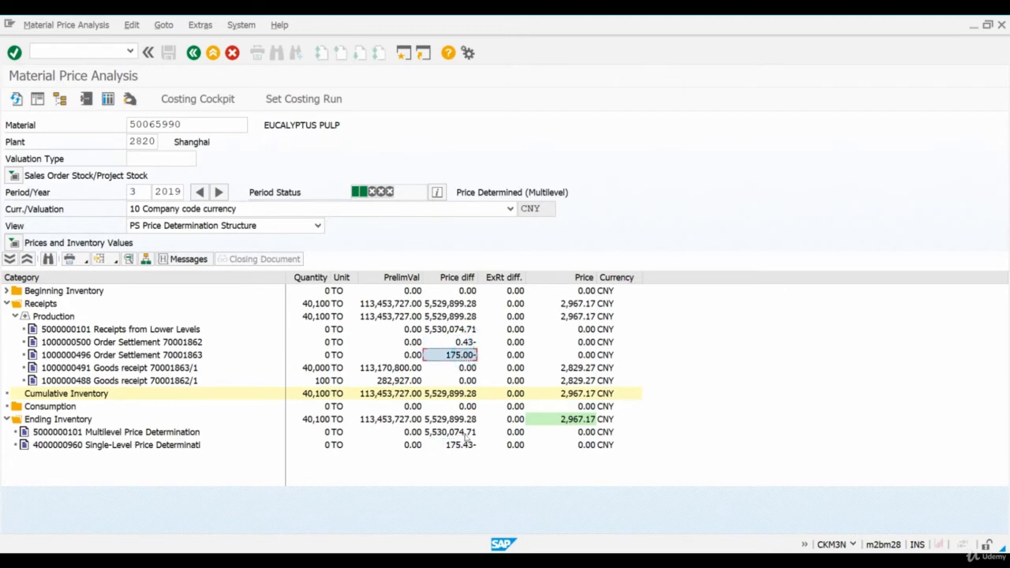
{"action": "left_click", "coordinate": [465, 434]}
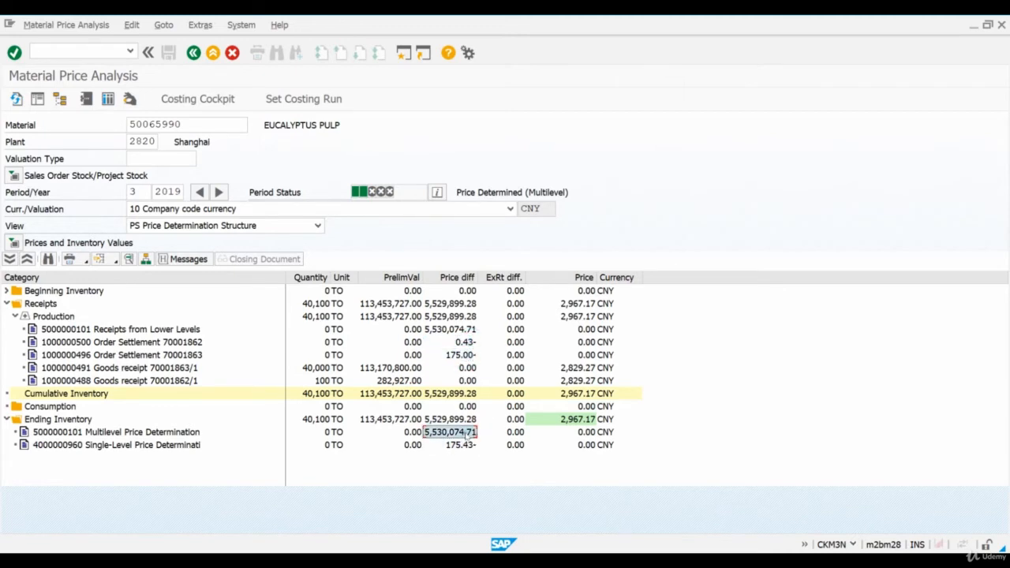
{"action": "left_click", "coordinate": [459, 331]}
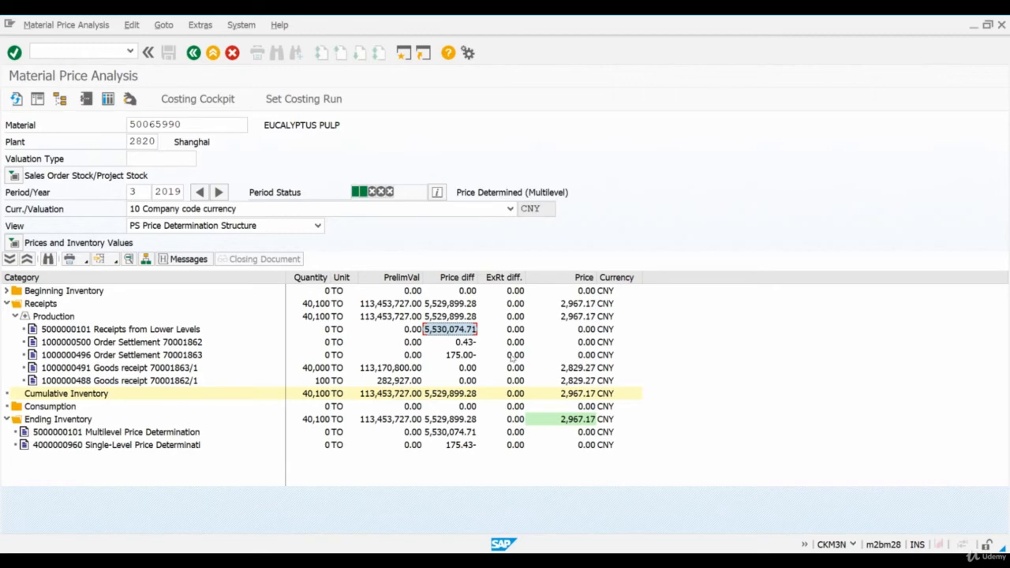
- Back in costing run PULP2, save the Revaluation of Consumption parameters with background processing turned off and execute that flow step
{"action": "mouse_move", "coordinate": [387, 565]}
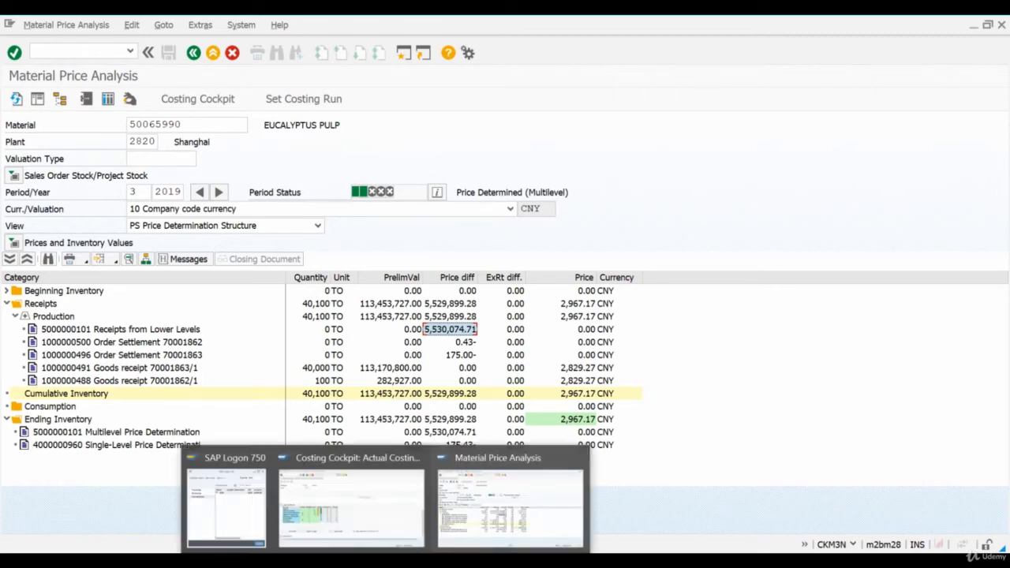
{"action": "left_click", "coordinate": [380, 515]}
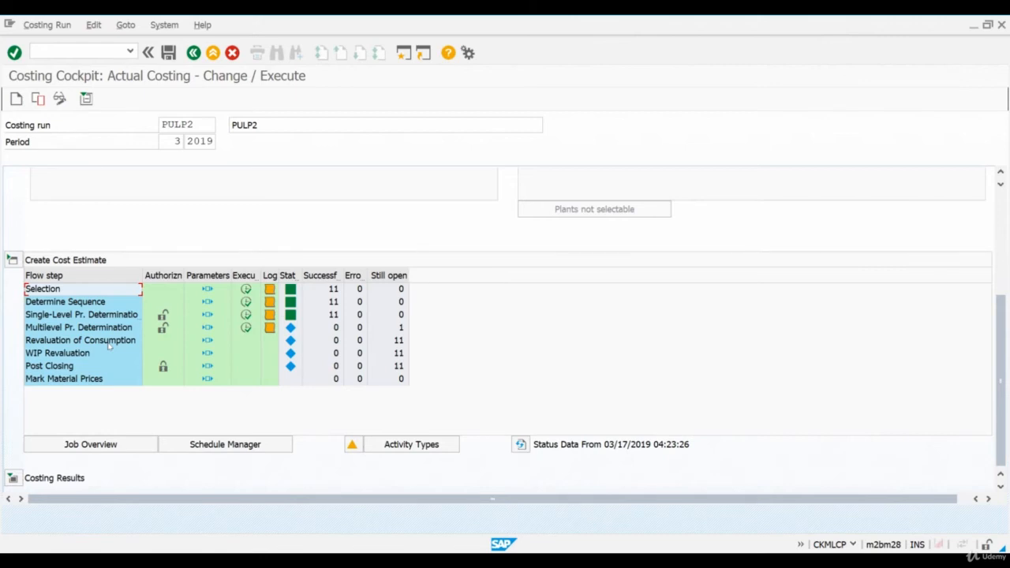
{"action": "left_click", "coordinate": [209, 341]}
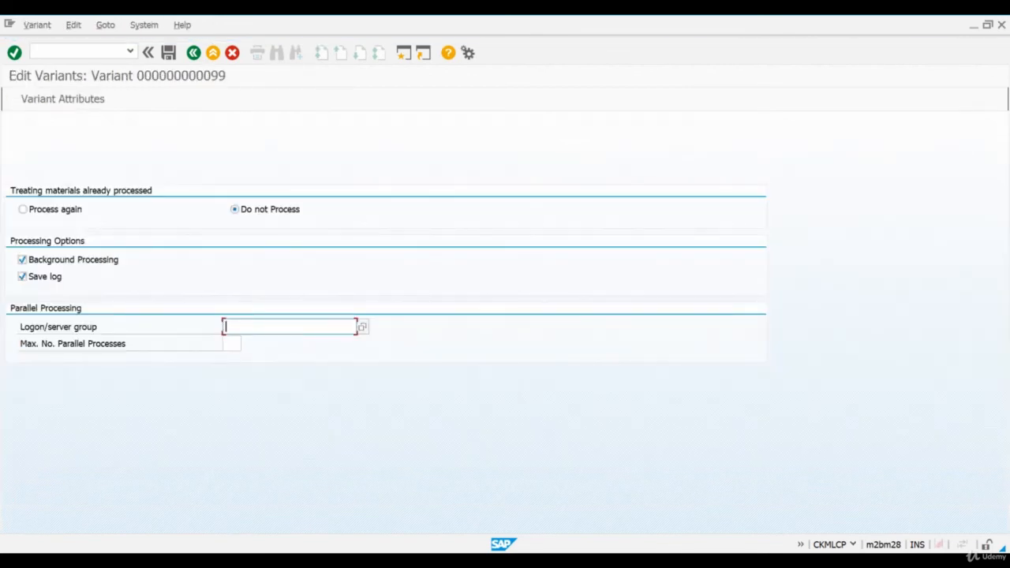
{"action": "left_click", "coordinate": [22, 260]}
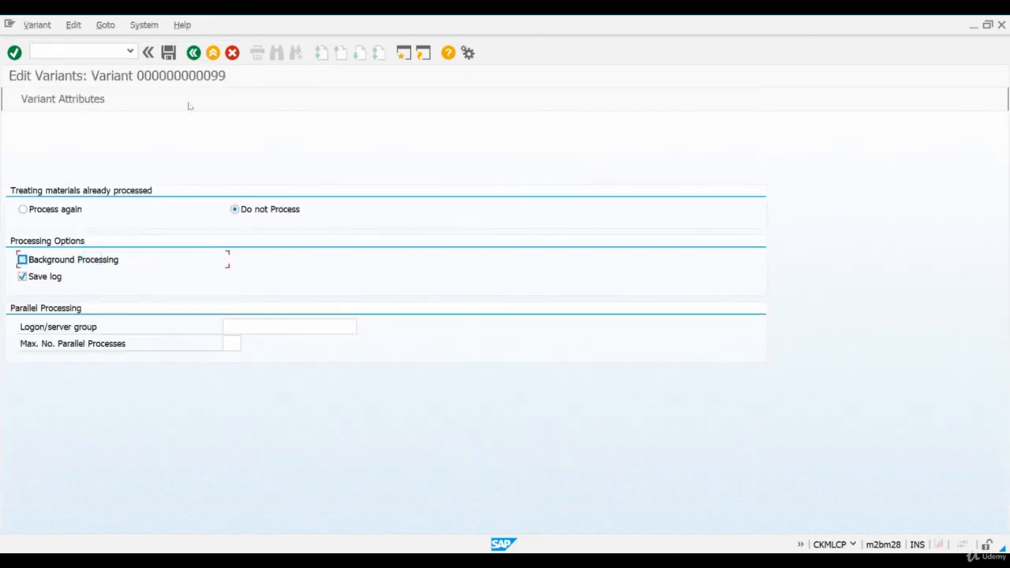
{"action": "left_click", "coordinate": [169, 53]}
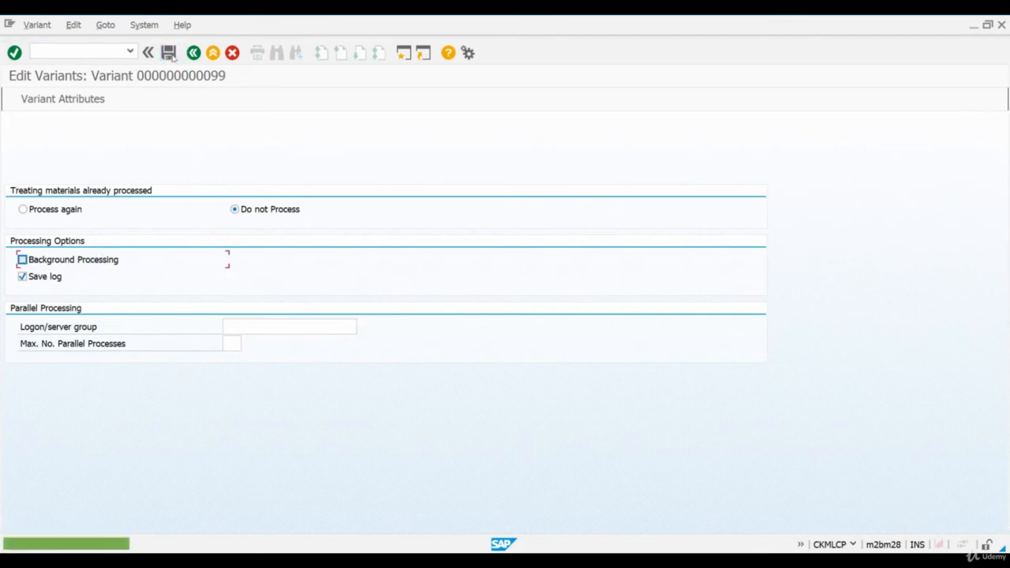
{"action": "left_click", "coordinate": [191, 54]}
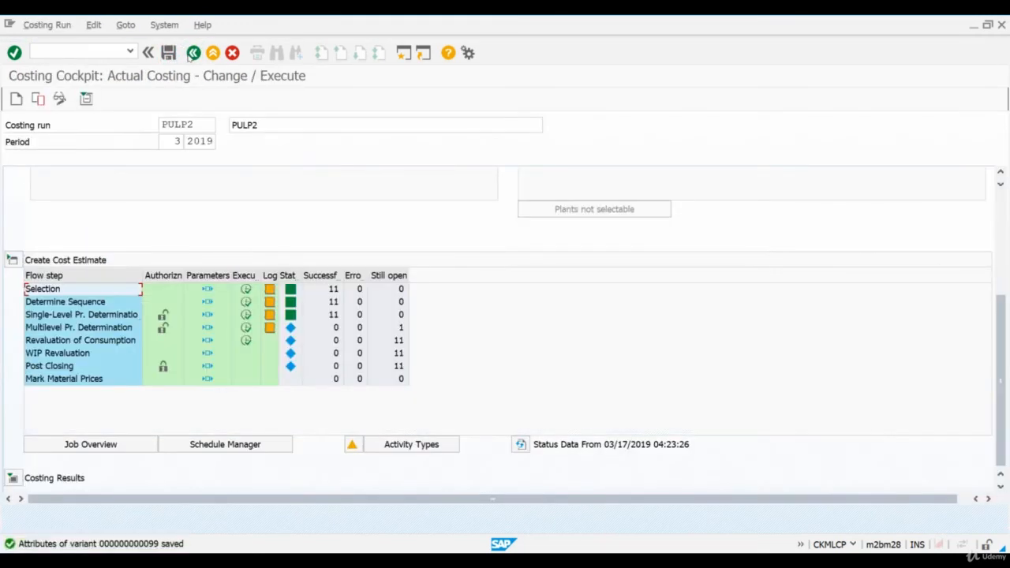
{"action": "left_click", "coordinate": [247, 340]}
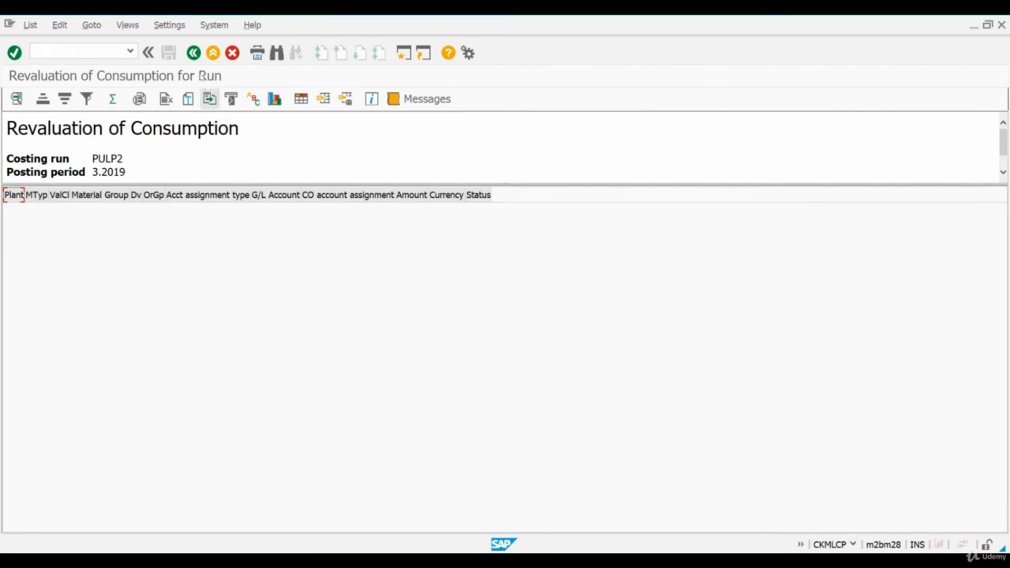
{"action": "left_click", "coordinate": [192, 53]}
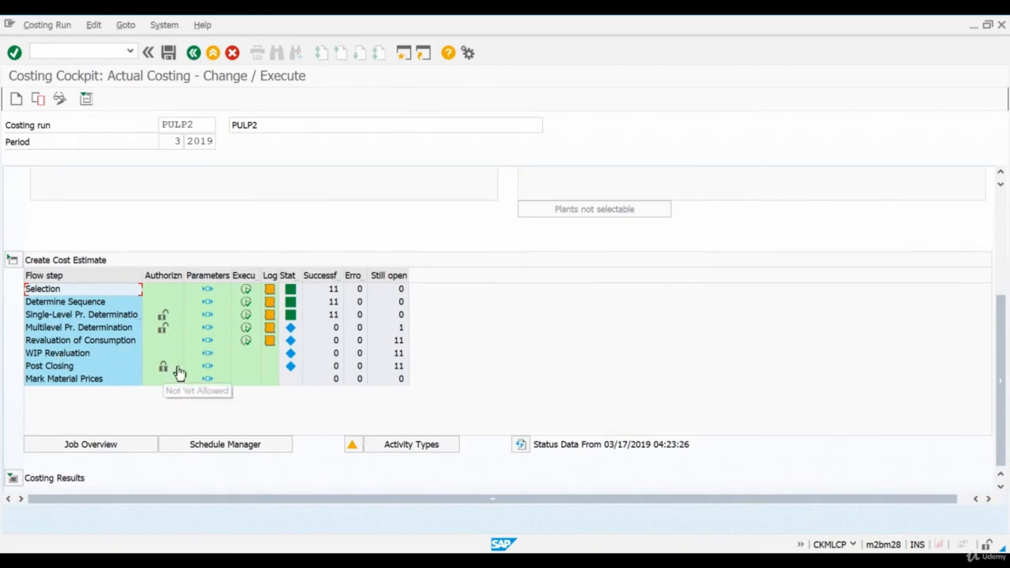
- Save the WIP Revaluation parameters with background processing turned off and return to the costing cockpit
{"action": "left_click", "coordinate": [207, 353]}
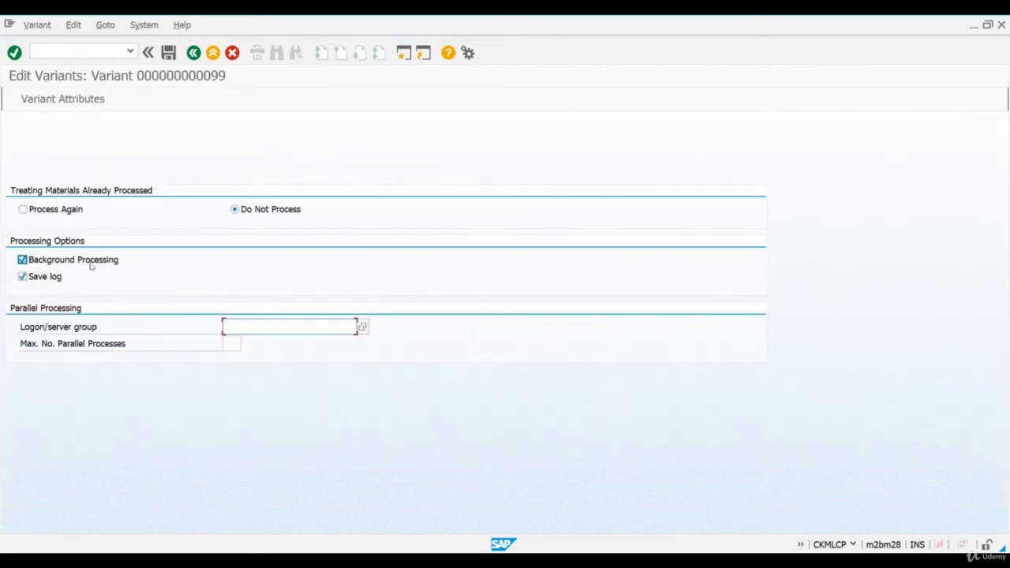
{"action": "left_click", "coordinate": [91, 267]}
{"action": "left_click", "coordinate": [168, 54]}
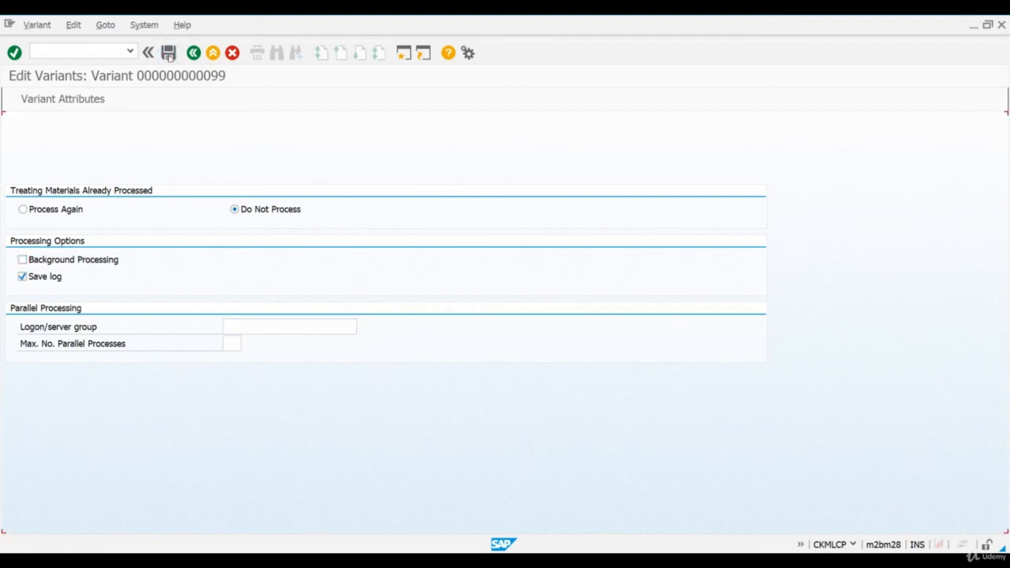
{"action": "left_click", "coordinate": [192, 60]}
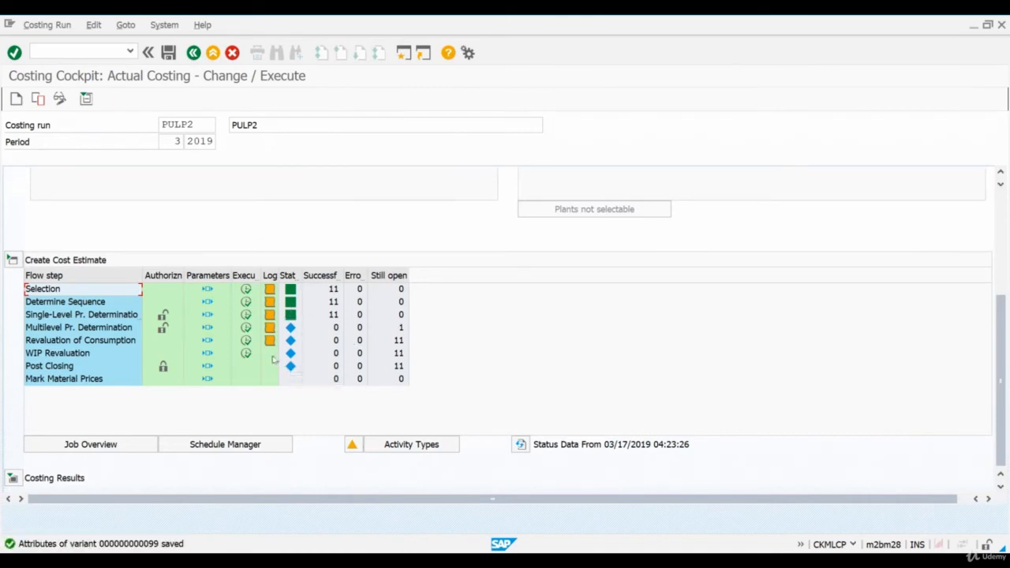
- Execute the WIP Revaluation flow step, return from its result list, and refresh the costing run's status data
{"action": "left_click", "coordinate": [245, 355]}
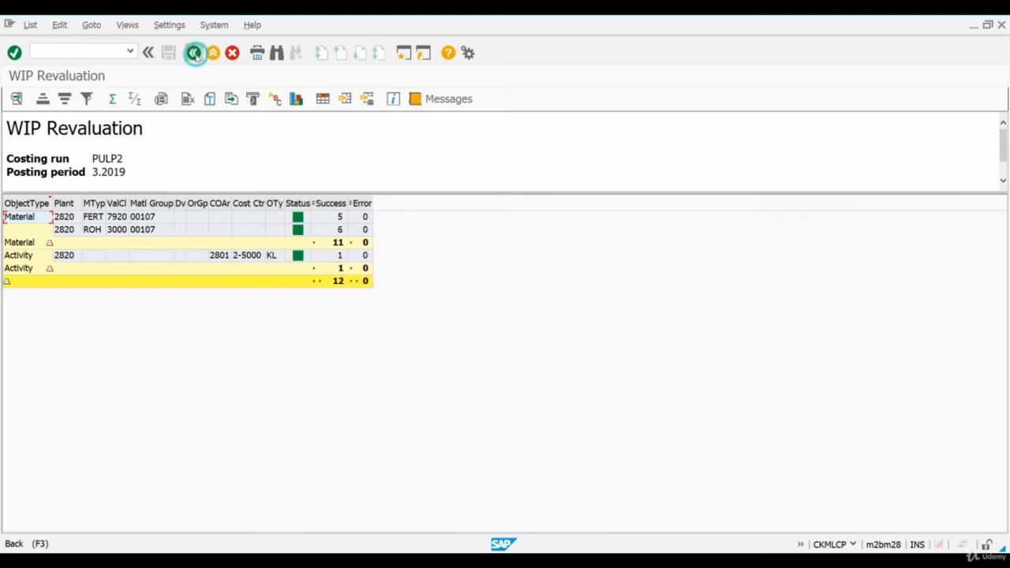
{"action": "left_click", "coordinate": [194, 53]}
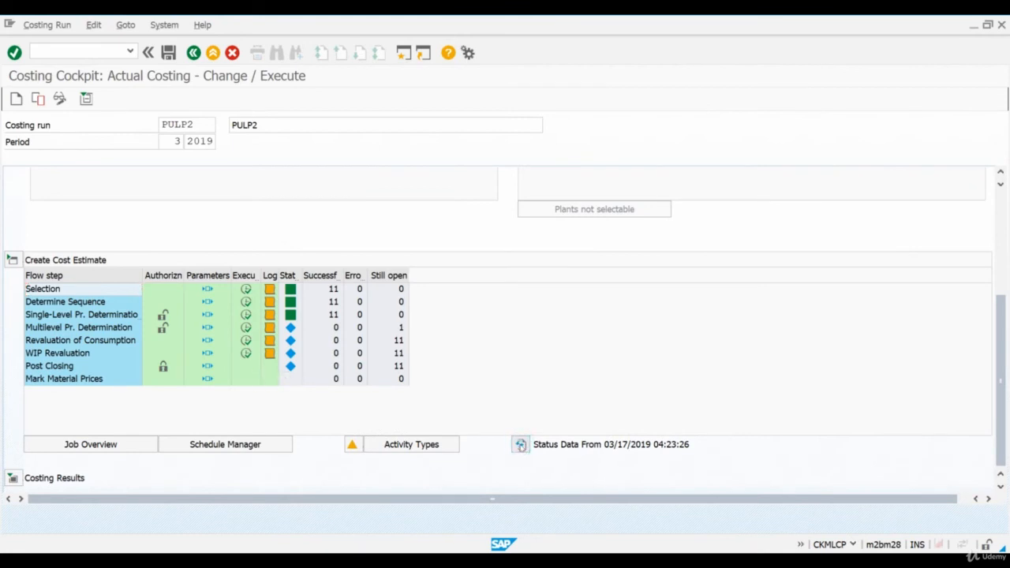
{"action": "left_click", "coordinate": [521, 445]}
{"action": "left_click", "coordinate": [303, 367]}
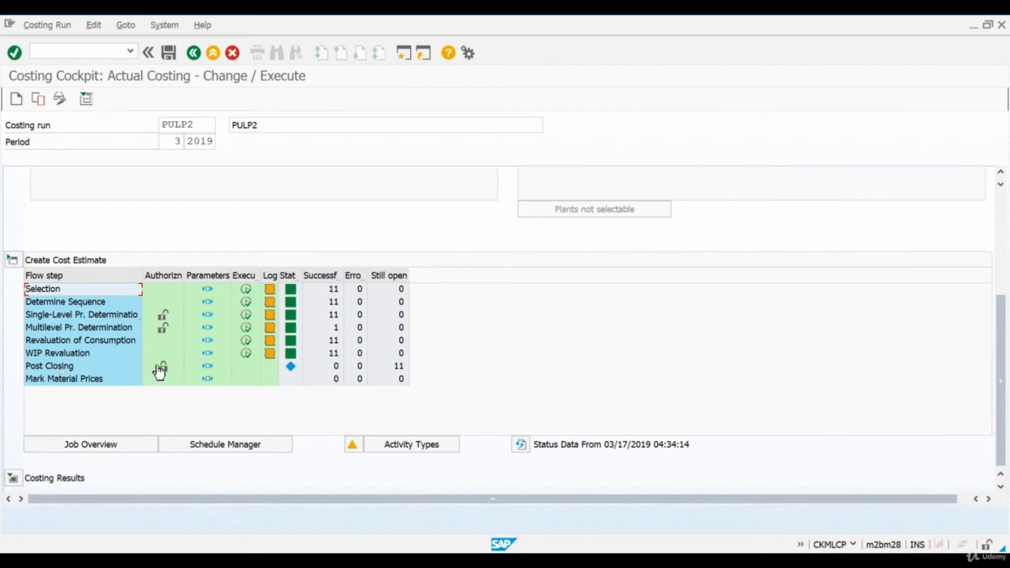
- Open the Post Closing parameters and switch to the PowerPoint slide on inventory related postings
{"action": "left_click", "coordinate": [208, 368]}
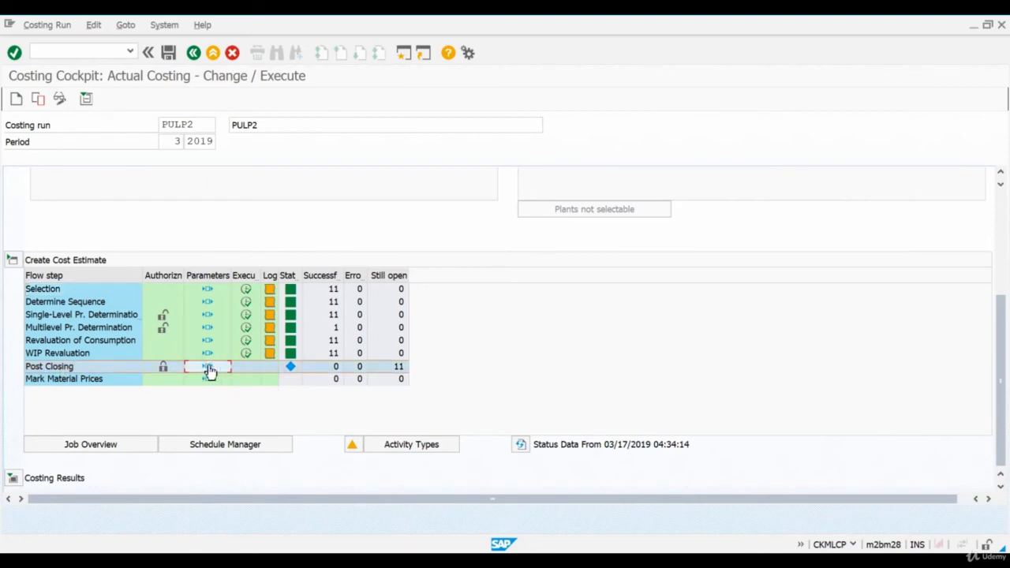
{"action": "double_click", "coordinate": [209, 369]}
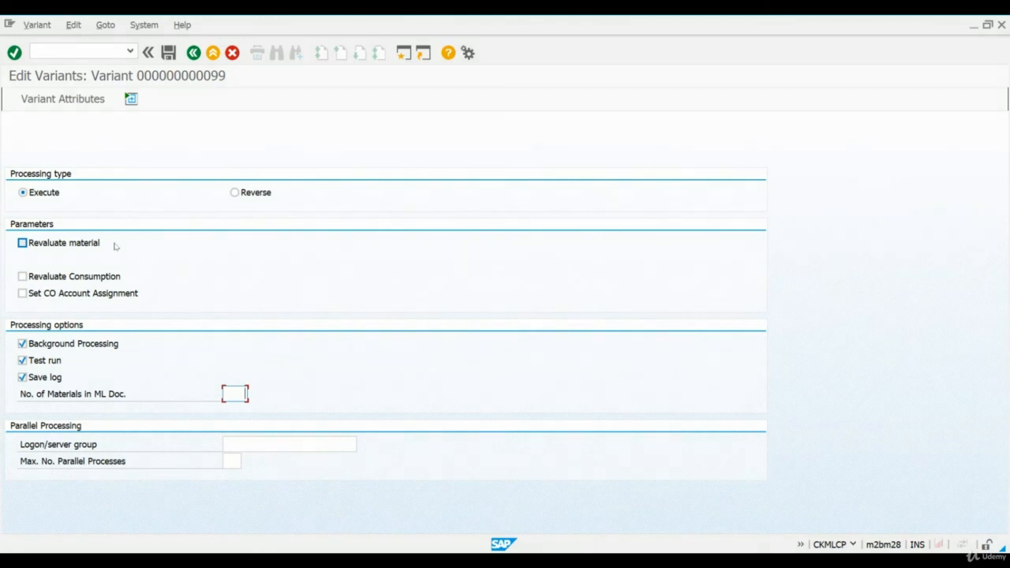
{"action": "left_click", "coordinate": [542, 561]}
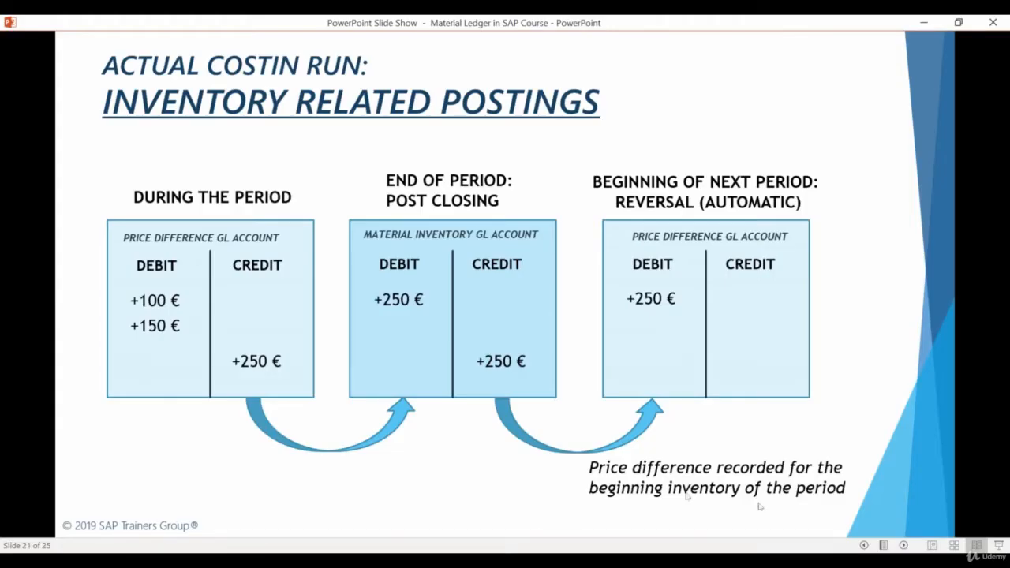